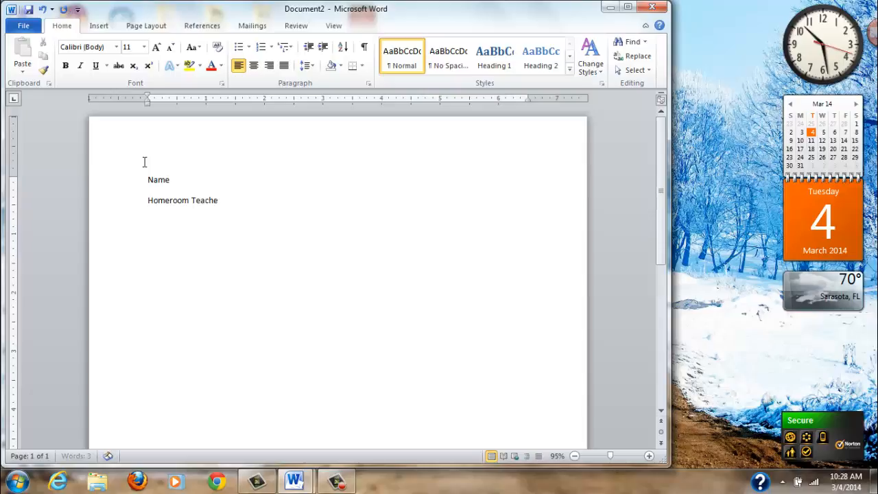
# Insert a table with 10 columns and 10 rows on a new line below "Homeroom Teacher".
pyautogui.press('Return')
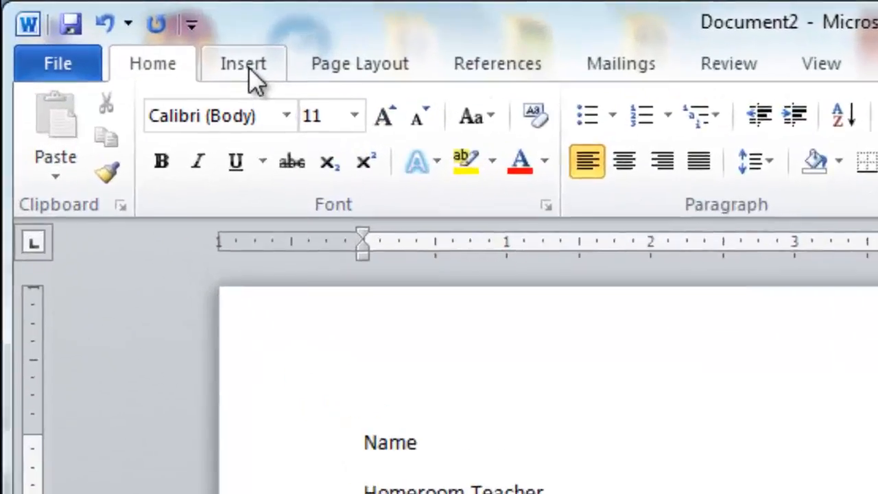
pyautogui.click(99, 27)
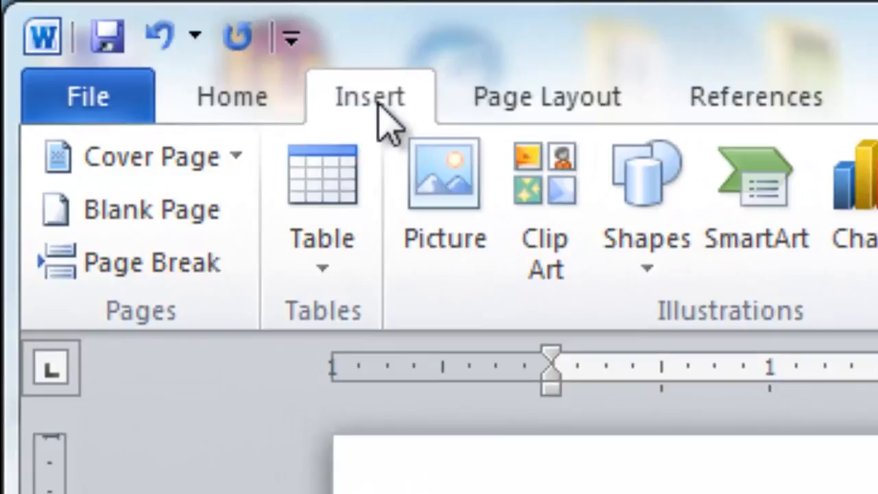
pyautogui.click(350, 204)
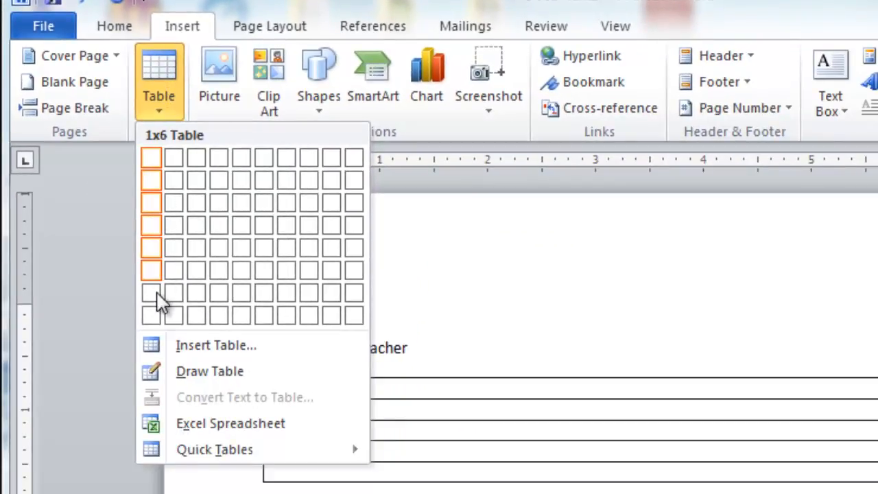
pyautogui.click(226, 347)
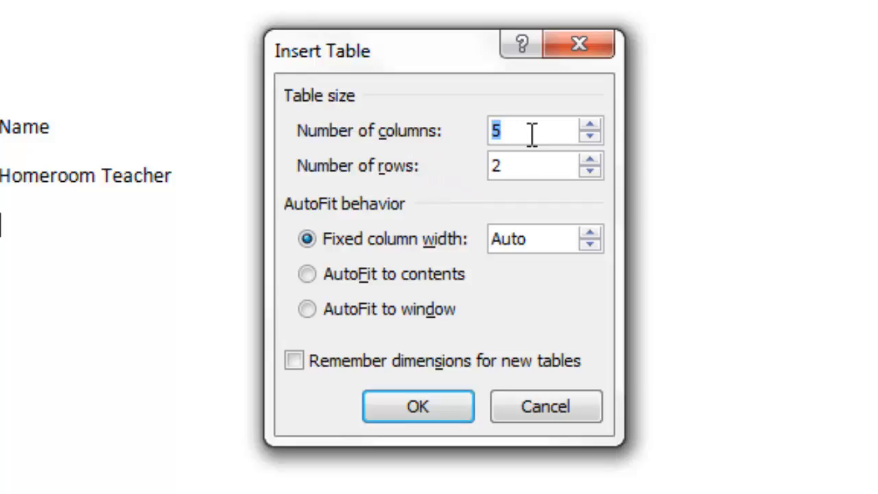
pyautogui.write('10')
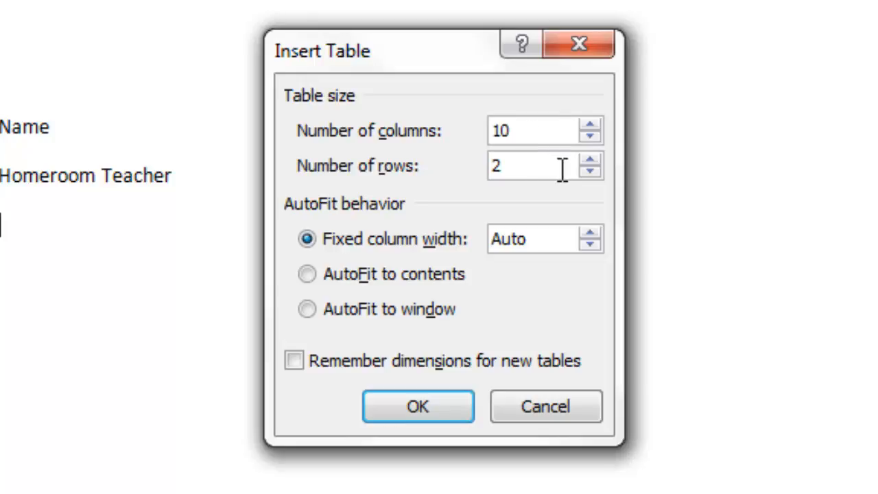
pyautogui.moveTo(525, 169); pyautogui.dragTo(489, 171)
pyautogui.write('10')
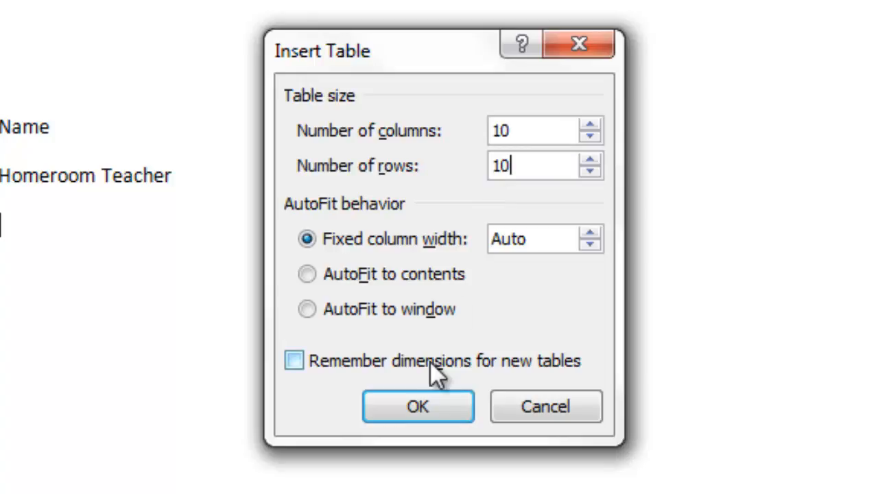
pyautogui.click(423, 407)
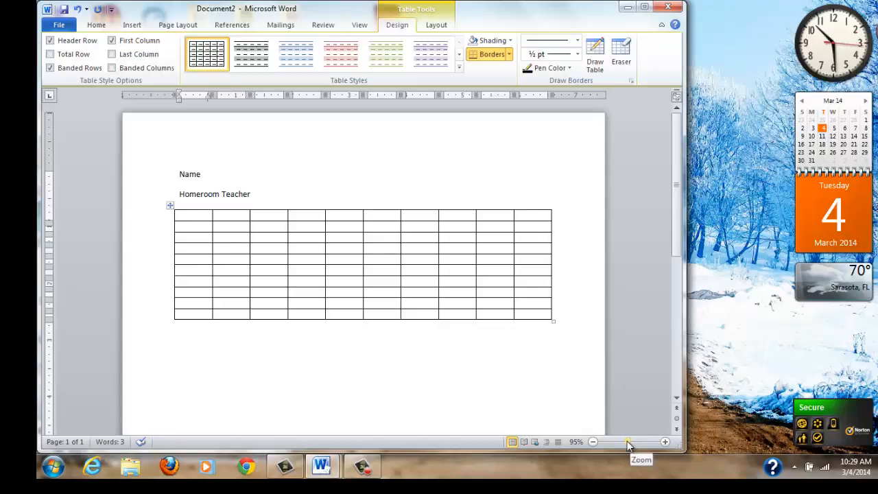
# Stretch the table down to near the bottom of the page and distribute the height of all its rows equally.
pyautogui.moveTo(627, 444); pyautogui.dragTo(612, 446)
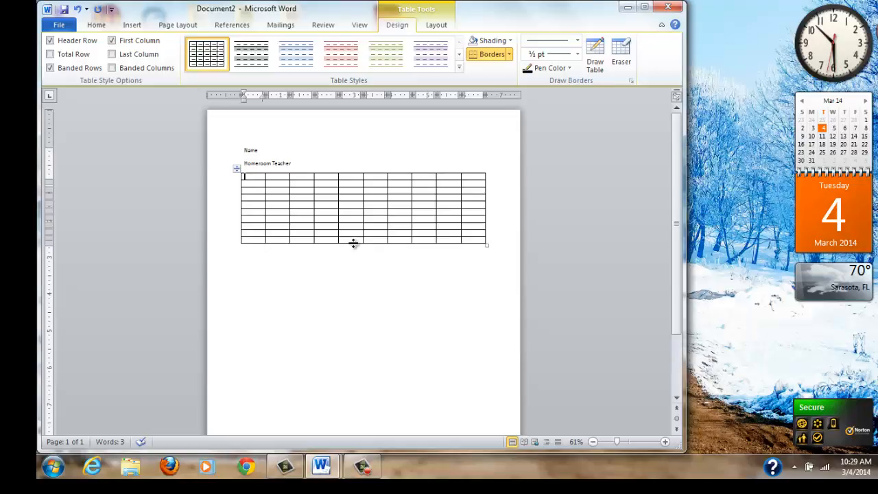
pyautogui.moveTo(353, 244); pyautogui.dragTo(359, 427)
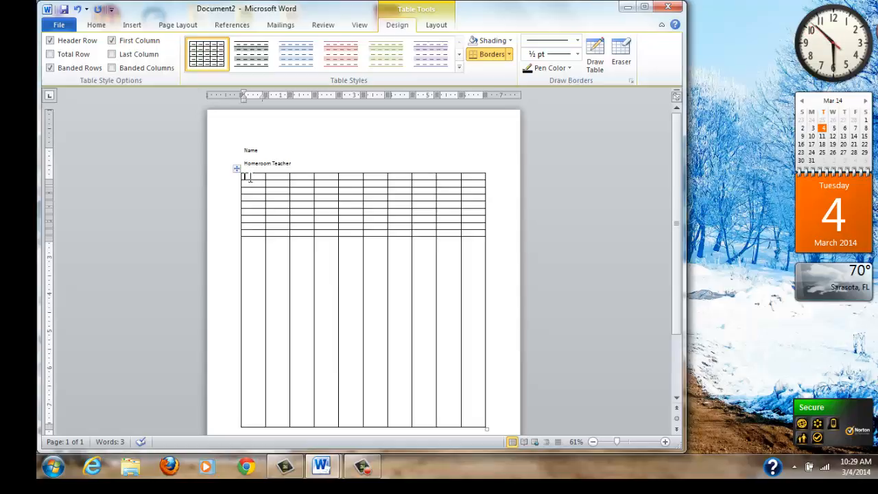
pyautogui.moveTo(250, 178); pyautogui.dragTo(471, 288)
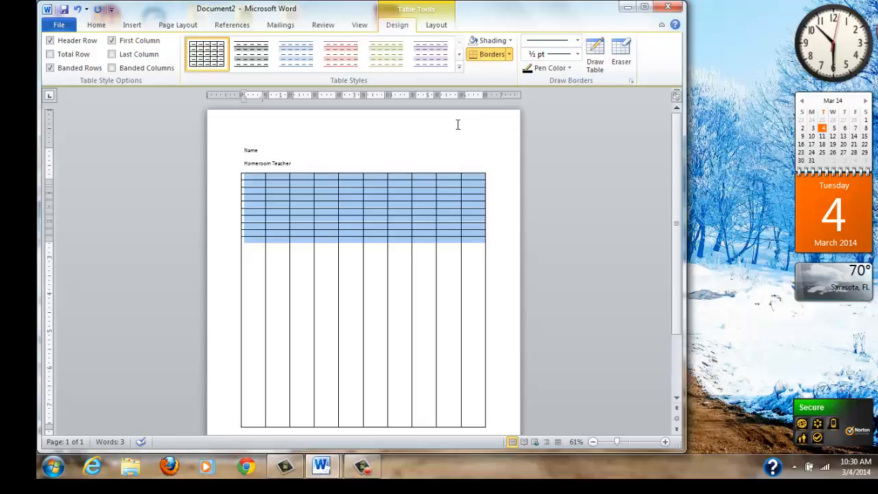
pyautogui.click(437, 26)
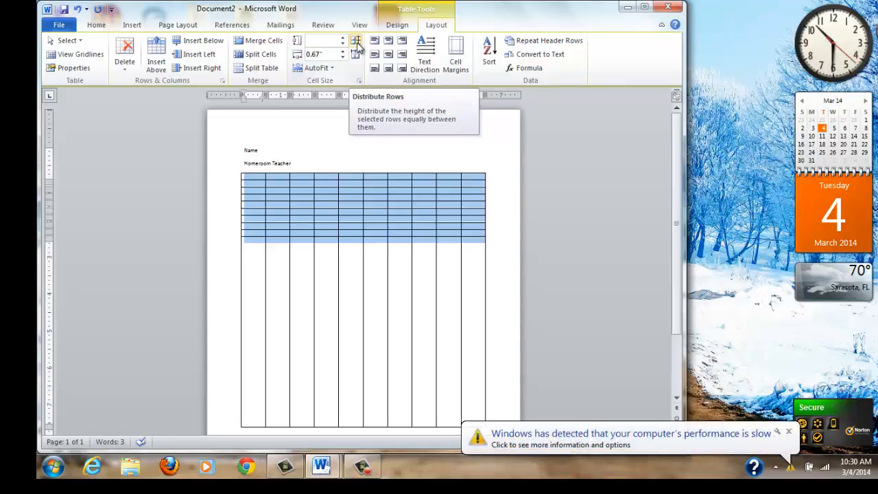
pyautogui.click(356, 41)
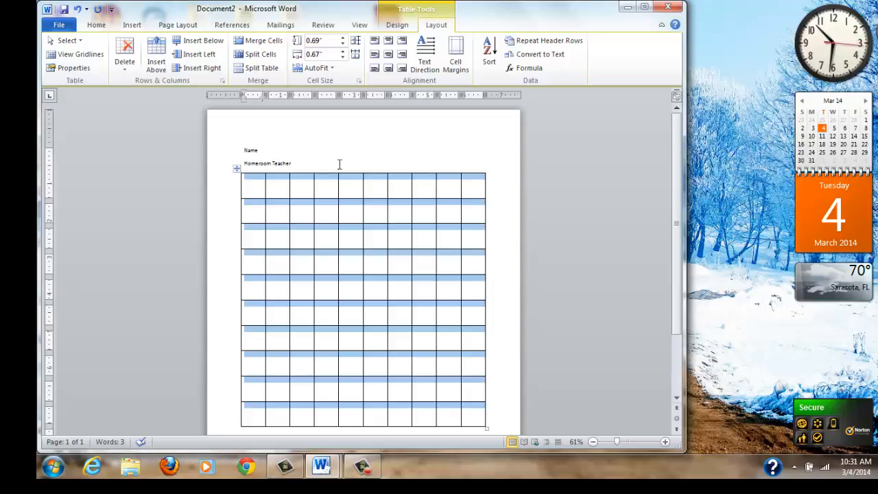
# Remove the bottom border of the table's first cell and the top border of the first cell in the third row.
pyautogui.click(249, 185)
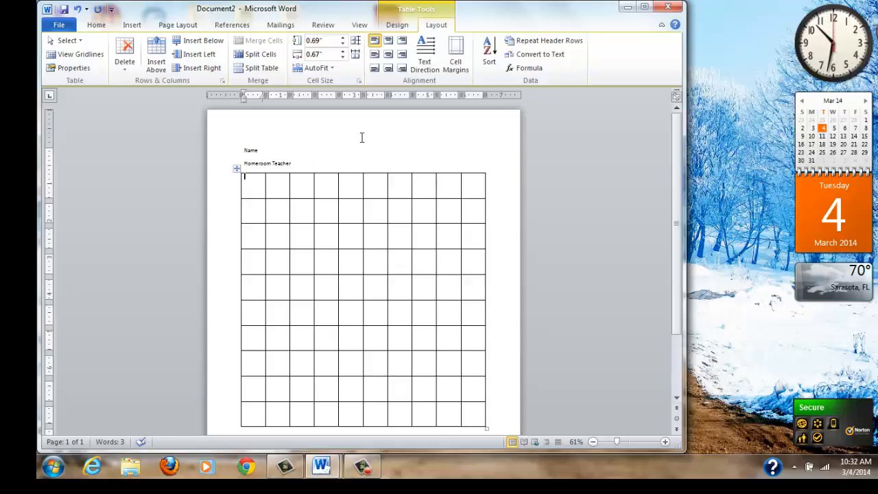
pyautogui.click(404, 30)
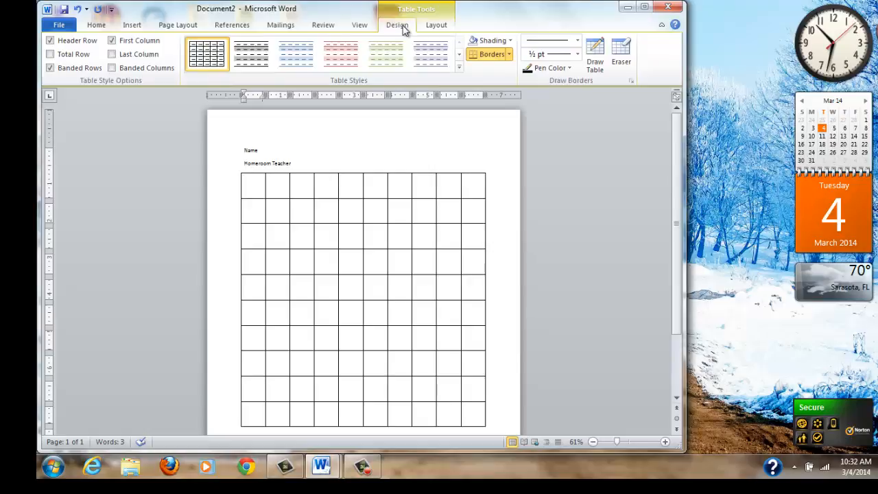
pyautogui.click(509, 55)
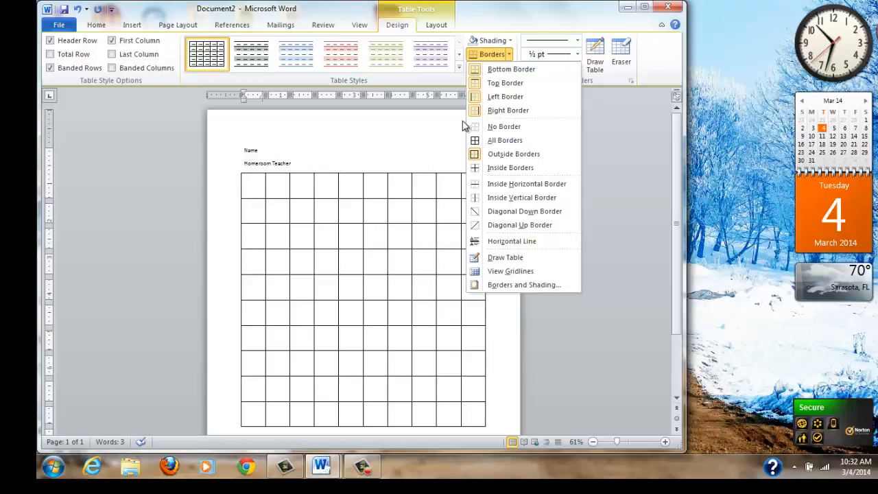
pyautogui.click(532, 72)
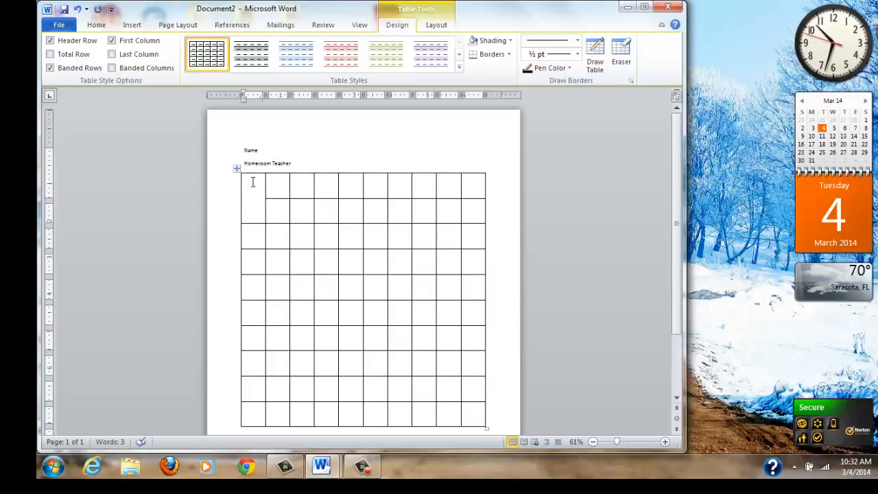
pyautogui.click(256, 234)
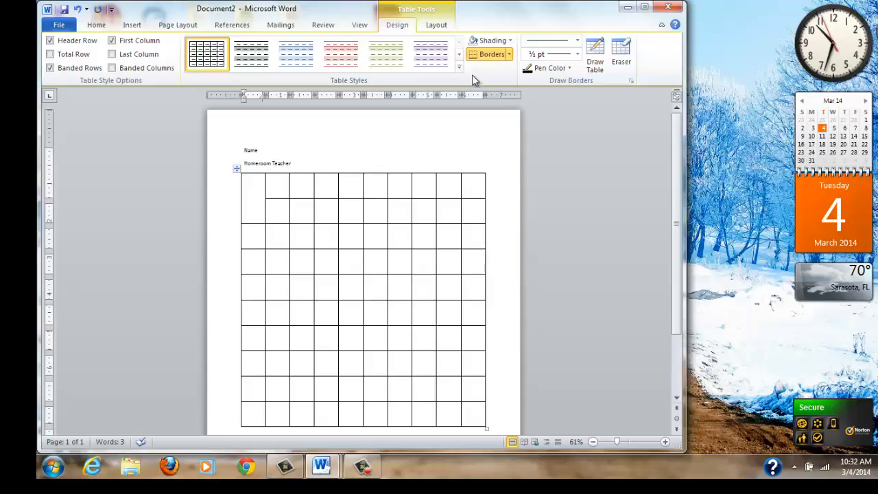
pyautogui.click(510, 55)
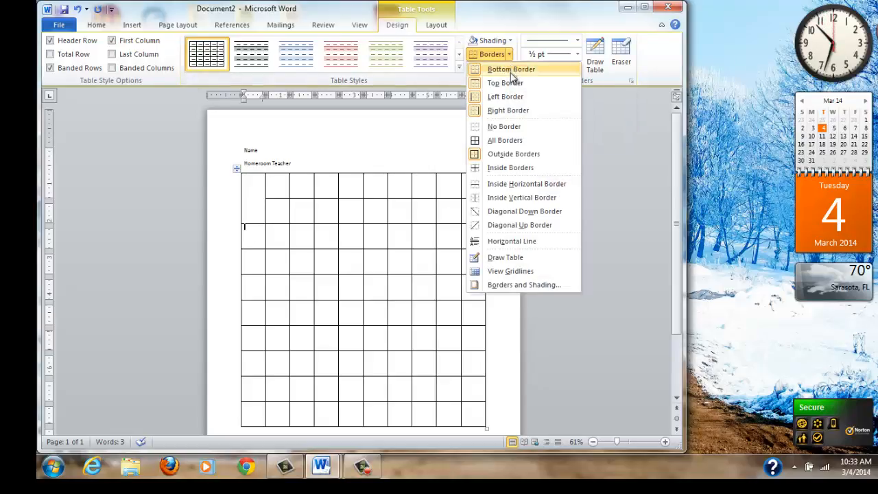
pyautogui.click(510, 81)
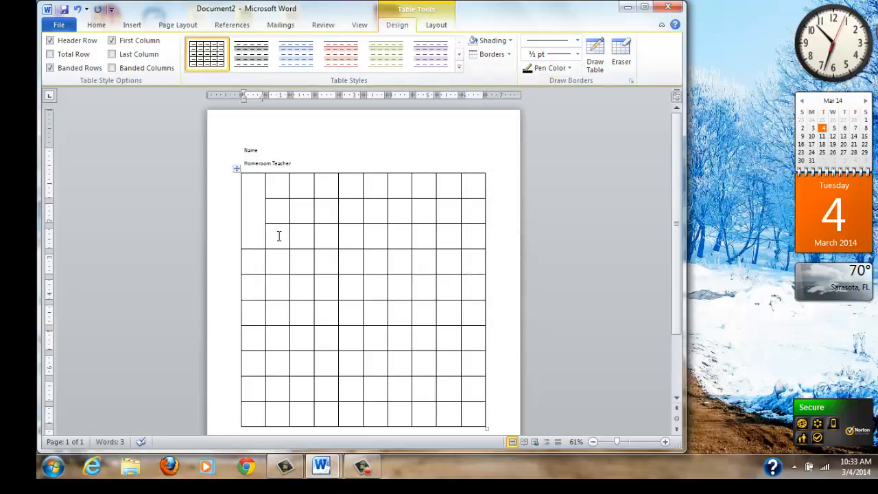
# Remove the left and right borders of the second cell in the third row.
pyautogui.click(510, 55)
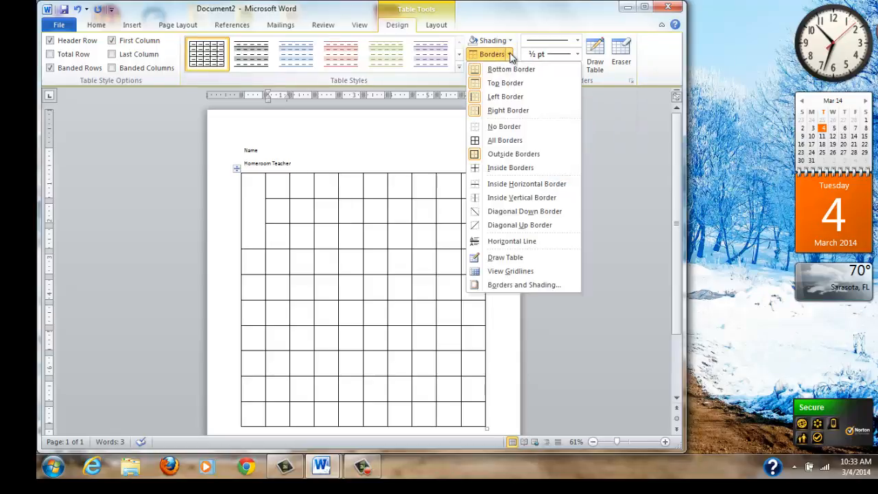
pyautogui.click(513, 96)
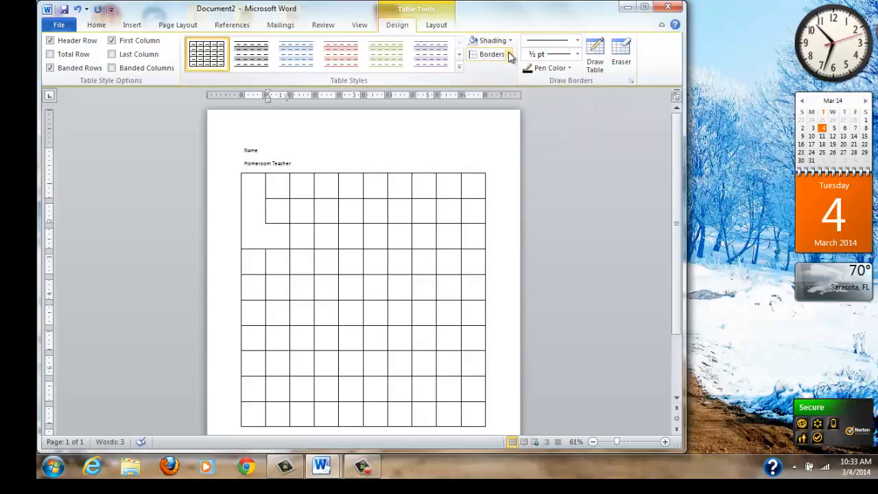
pyautogui.click(509, 54)
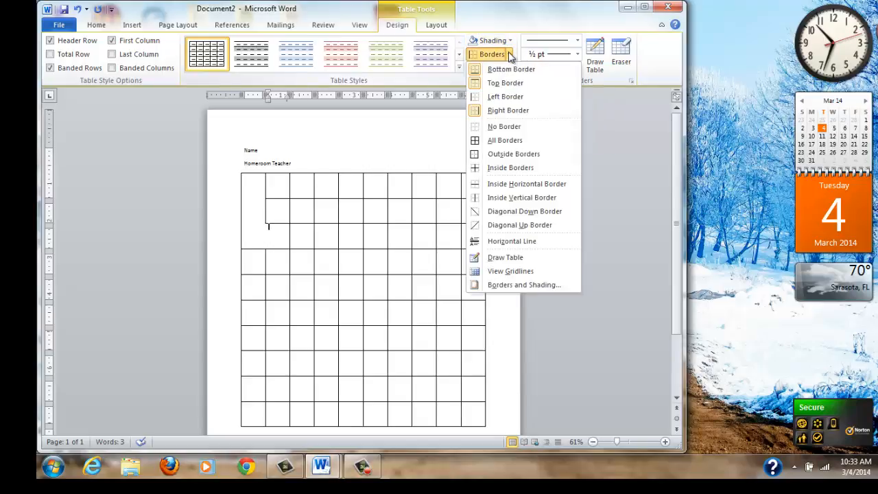
pyautogui.click(509, 110)
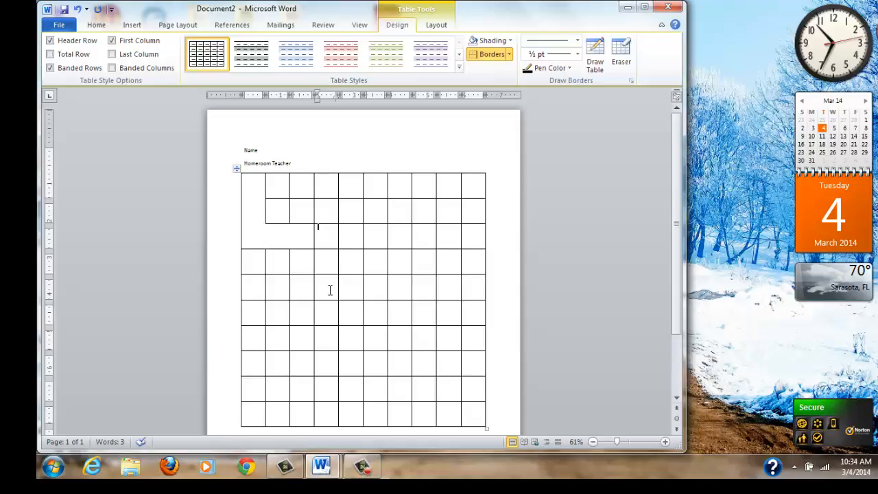
# Merge the four cells in columns 4 to 7 of the table's fifth row.
pyautogui.moveTo(330, 290); pyautogui.dragTo(401, 286)
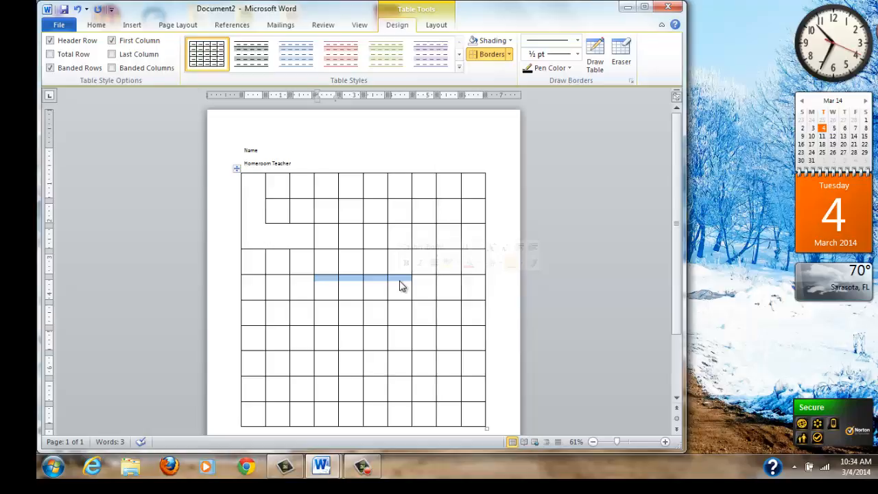
pyautogui.click(435, 26)
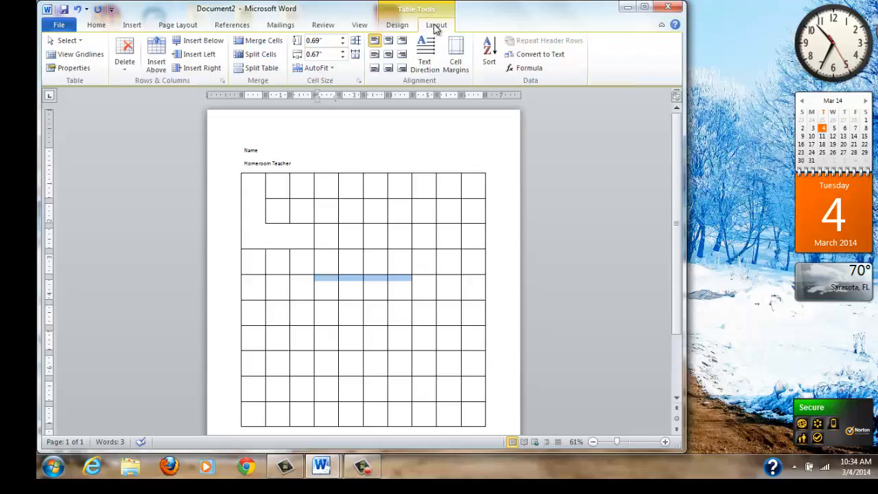
pyautogui.click(271, 41)
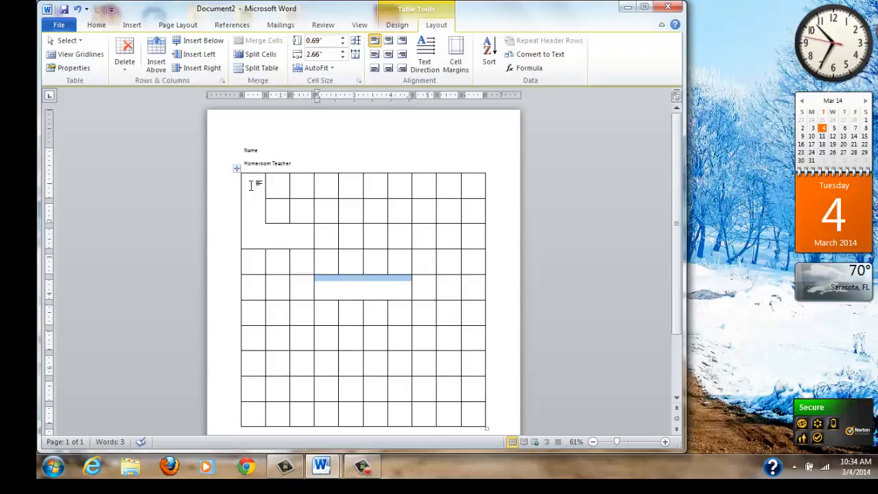
# Shade the second cell of the third row with the base red theme color.
pyautogui.click(253, 208)
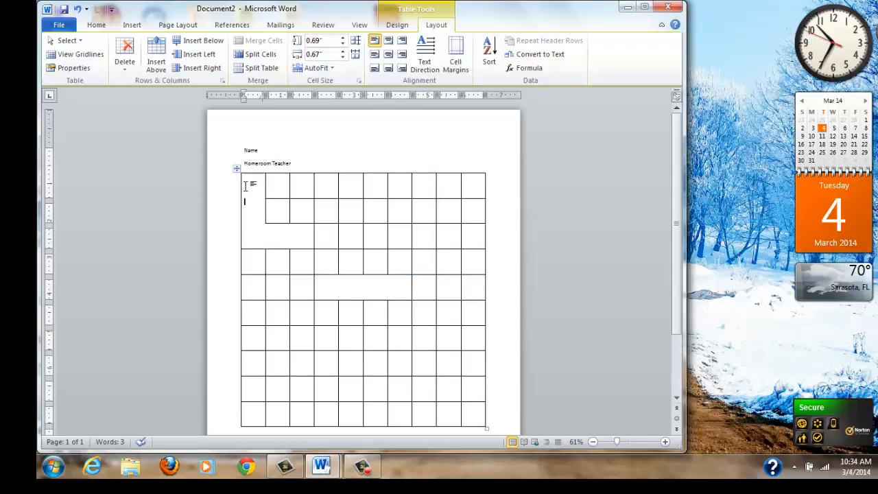
pyautogui.click(253, 231)
pyautogui.click(279, 239)
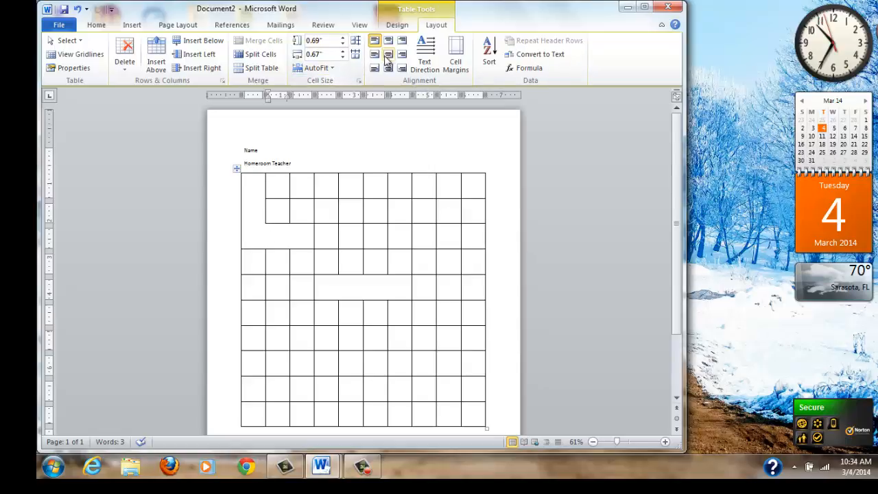
pyautogui.click(401, 26)
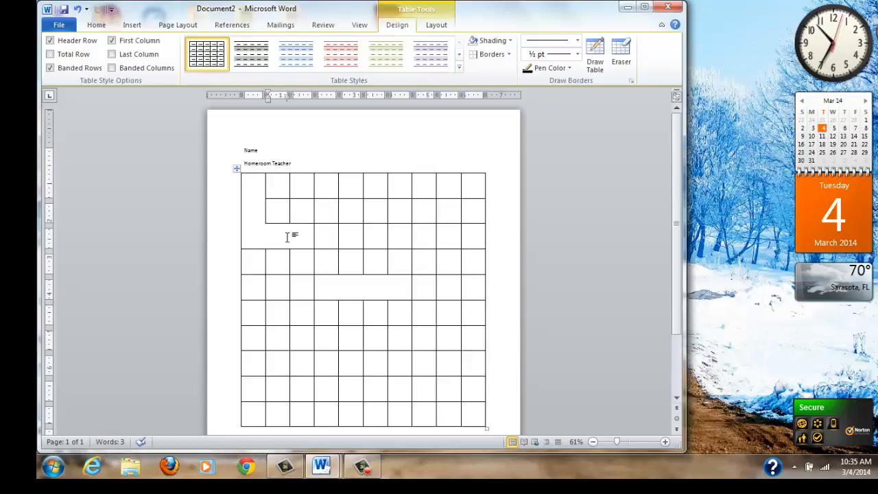
pyautogui.click(510, 41)
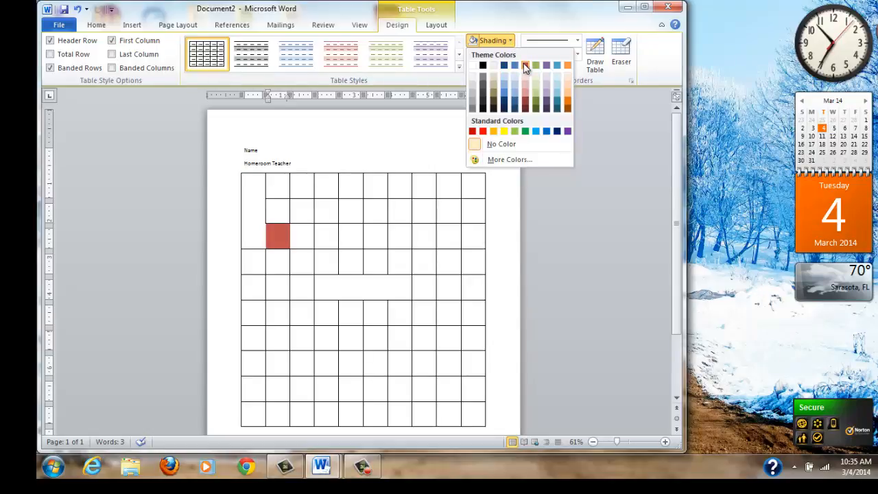
pyautogui.click(525, 66)
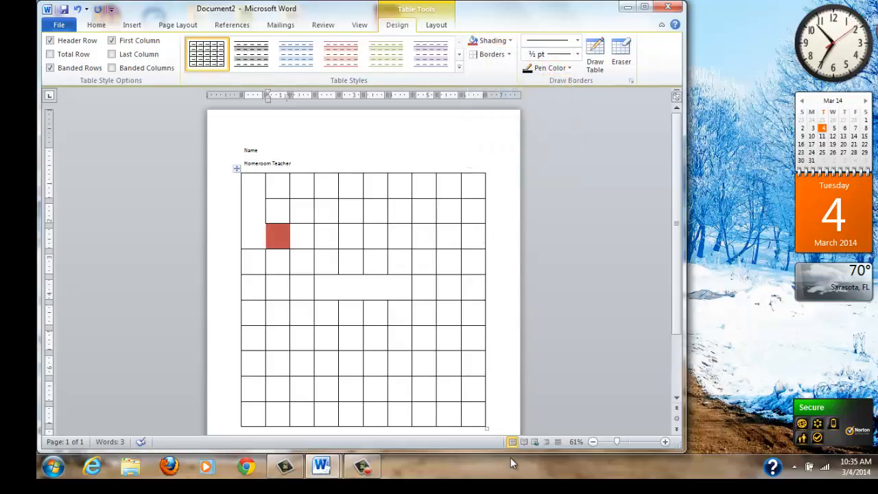
# Shade the merged cell in the fifth row with the base blue theme color.
pyautogui.click(354, 290)
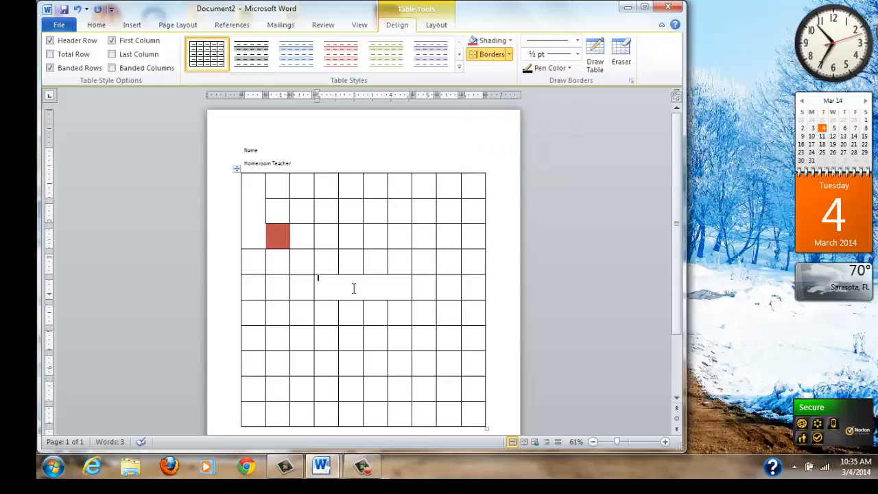
pyautogui.click(510, 42)
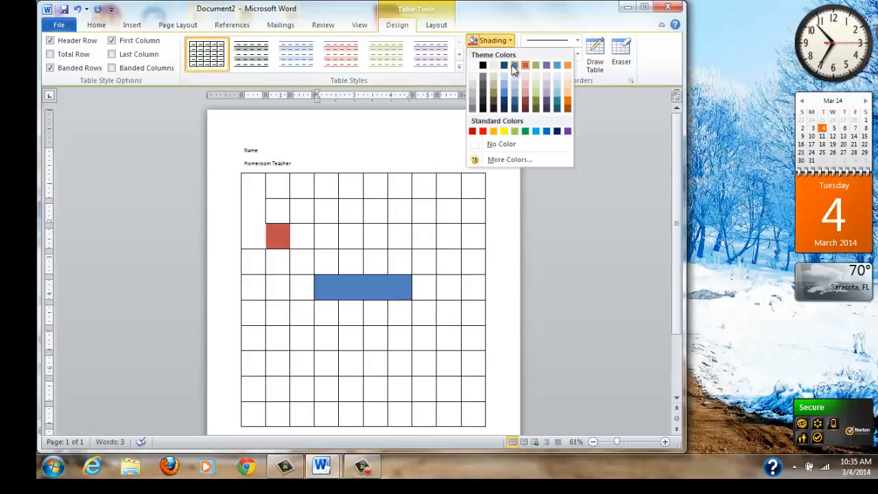
pyautogui.click(514, 66)
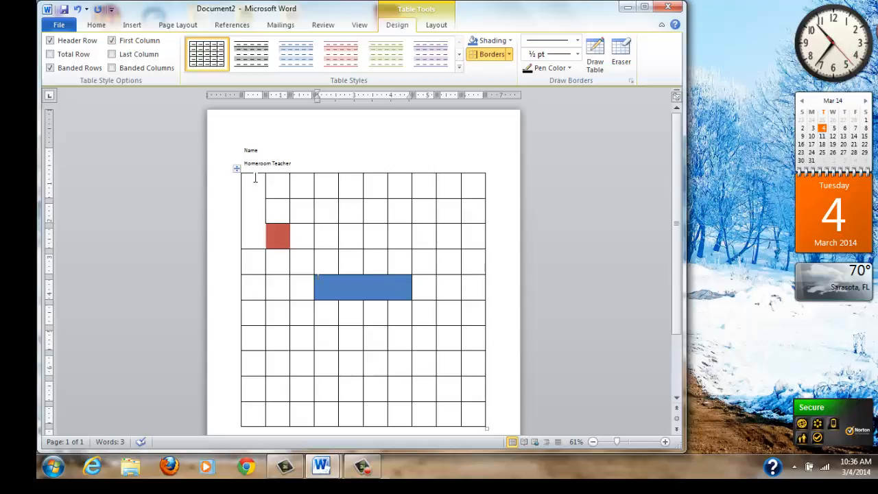
# Create a new blank document from the available templates.
pyautogui.click(59, 26)
pyautogui.click(59, 26)
pyautogui.click(59, 26)
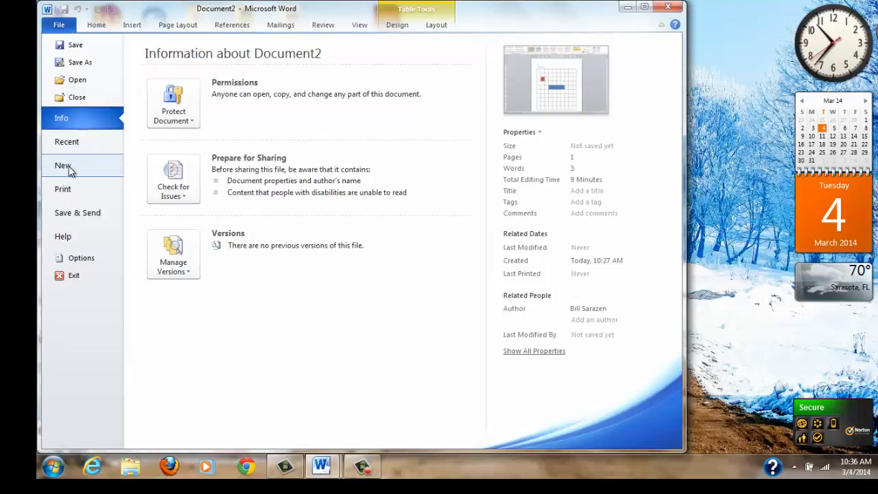
pyautogui.click(70, 170)
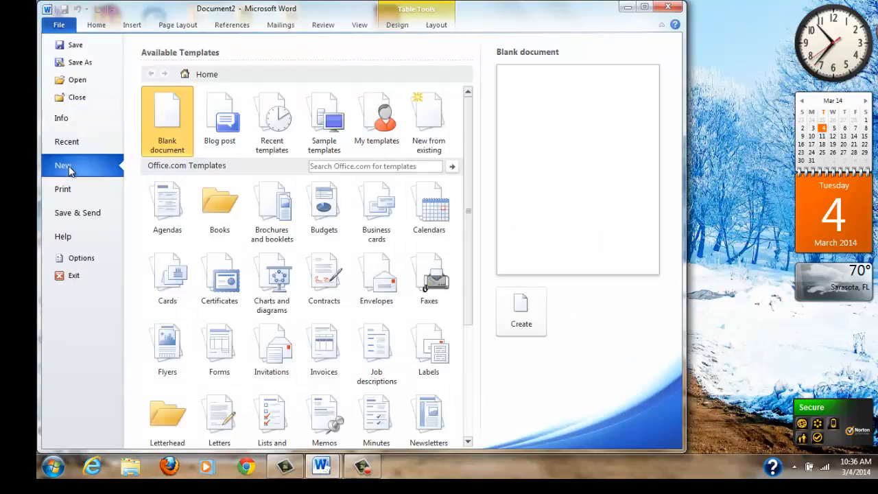
pyautogui.doubleClick(168, 108)
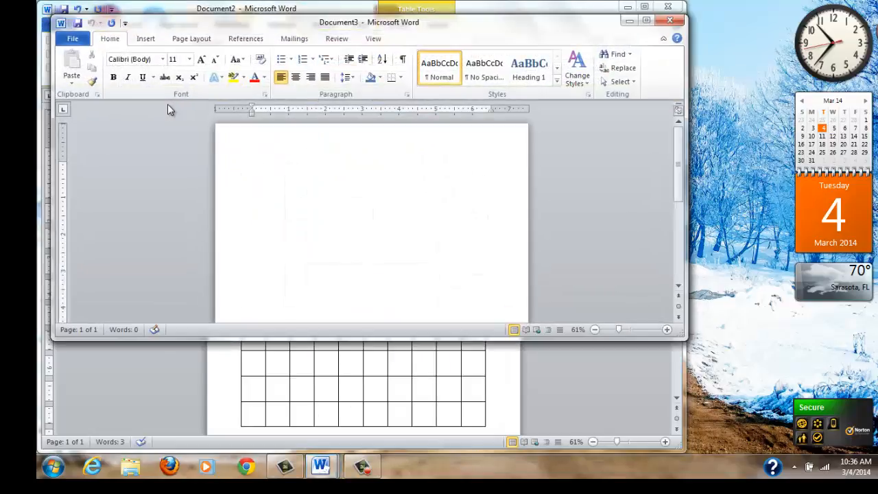
# Minimize the Document2 window and enlarge the new document's window to nearly the full height of the screen.
pyautogui.click(588, 398)
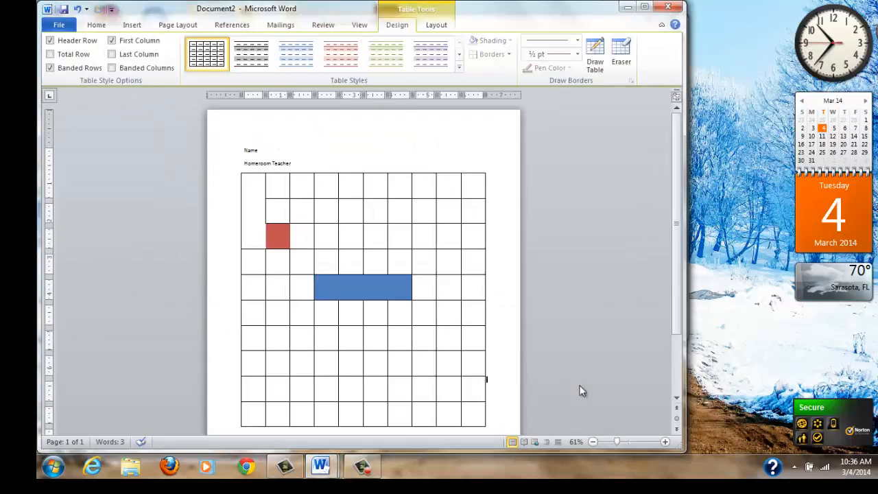
pyautogui.click(628, 7)
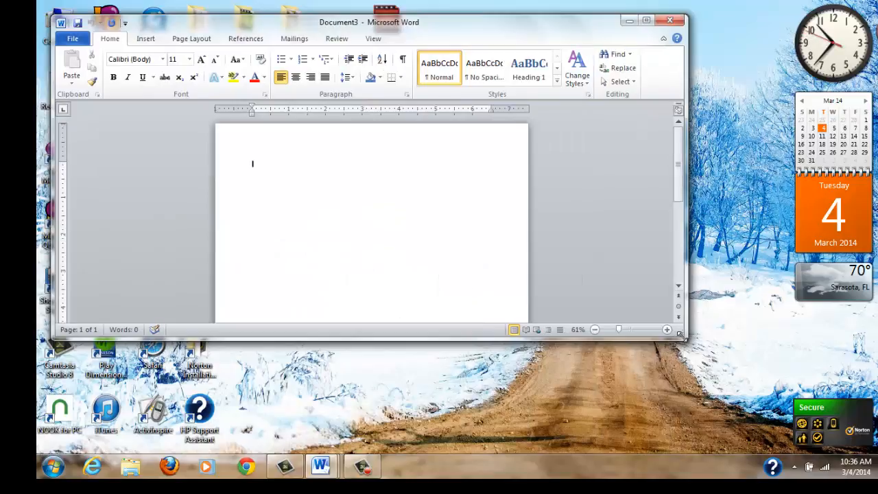
pyautogui.moveTo(682, 337); pyautogui.dragTo(704, 468)
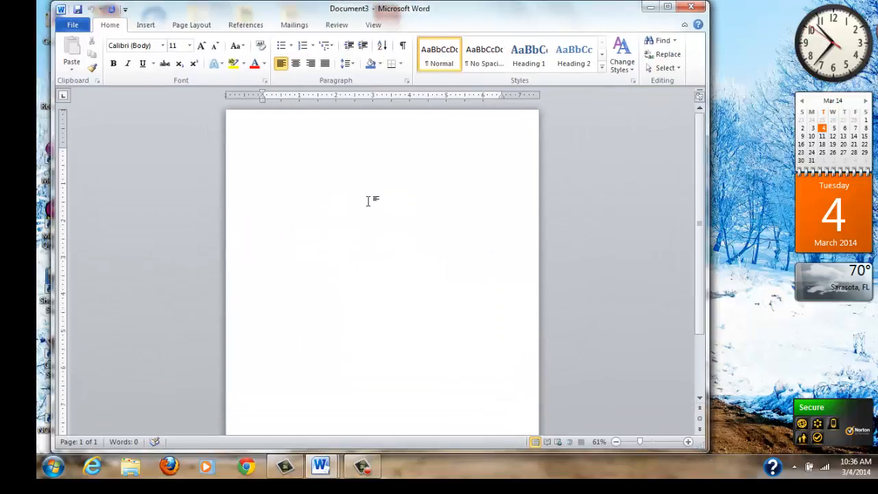
# Enter "Name" and "Homeroom Teacher" on two separate lines at the start of the document.
pyautogui.write('Name ')
pyautogui.write('Hom')
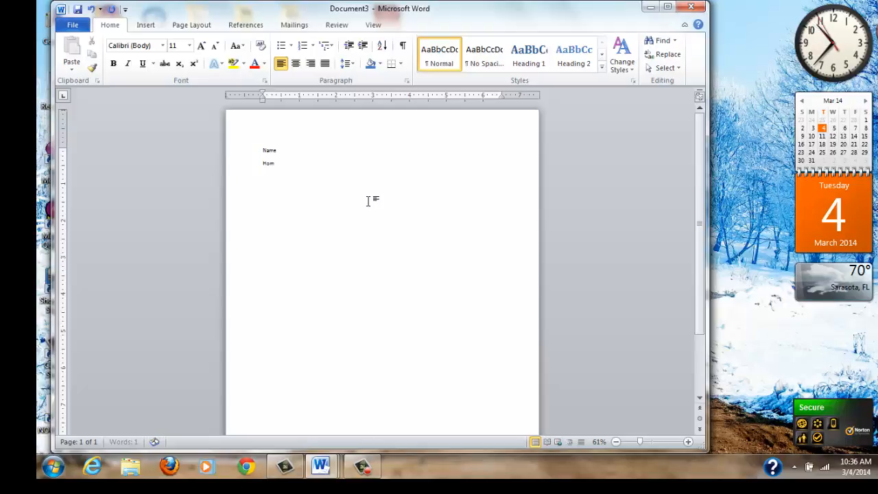
pyautogui.write('eroom Teachers')
pyautogui.press('BackSpace')
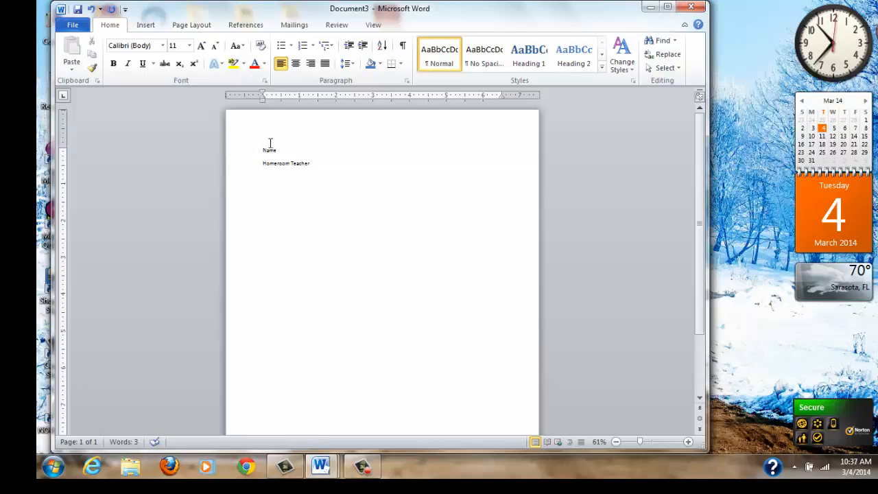
# Set the font size of the Name and Homeroom Teacher lines to 18.
pyautogui.moveTo(261, 149); pyautogui.dragTo(332, 167)
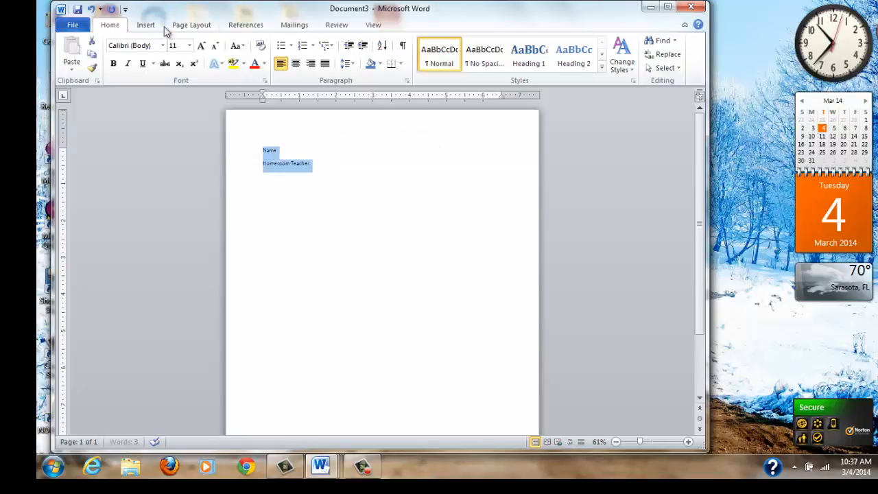
pyautogui.click(189, 45)
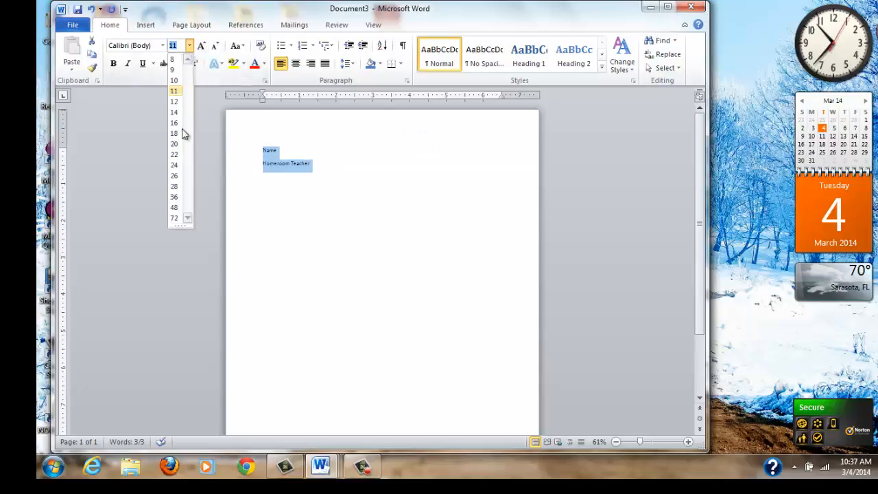
pyautogui.click(181, 135)
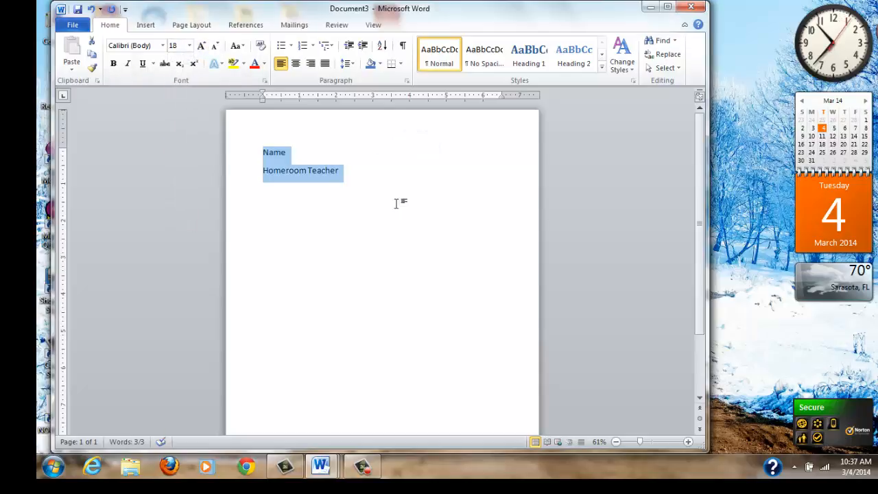
# Insert a table with 10 columns and 10 rows below the Homeroom Teacher line, leaving a blank line between them.
pyautogui.click(351, 172)
pyautogui.press('Return')
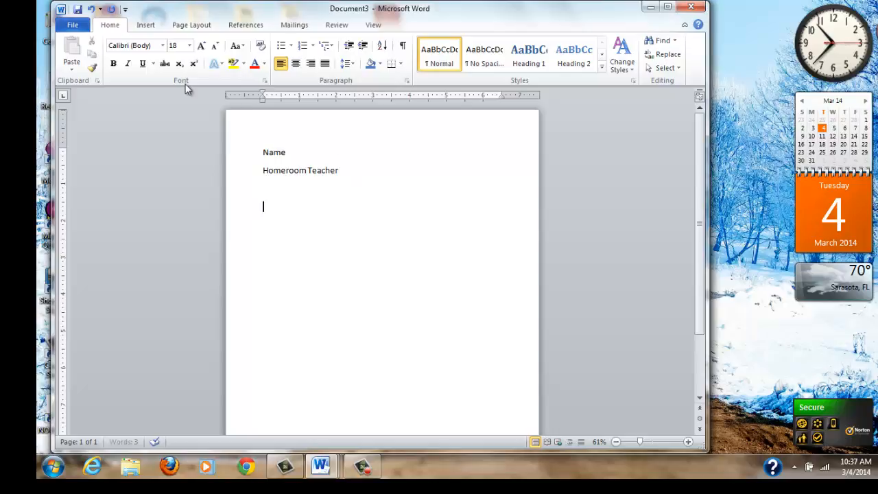
pyautogui.click(154, 26)
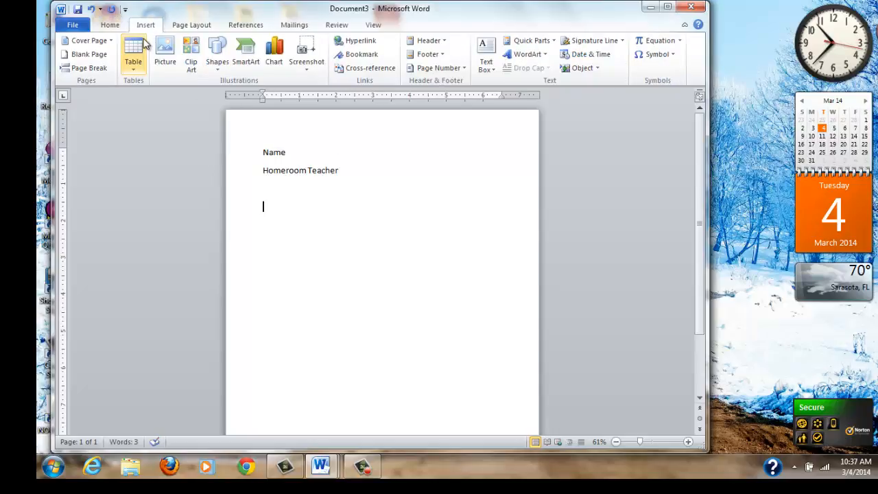
pyautogui.click(142, 45)
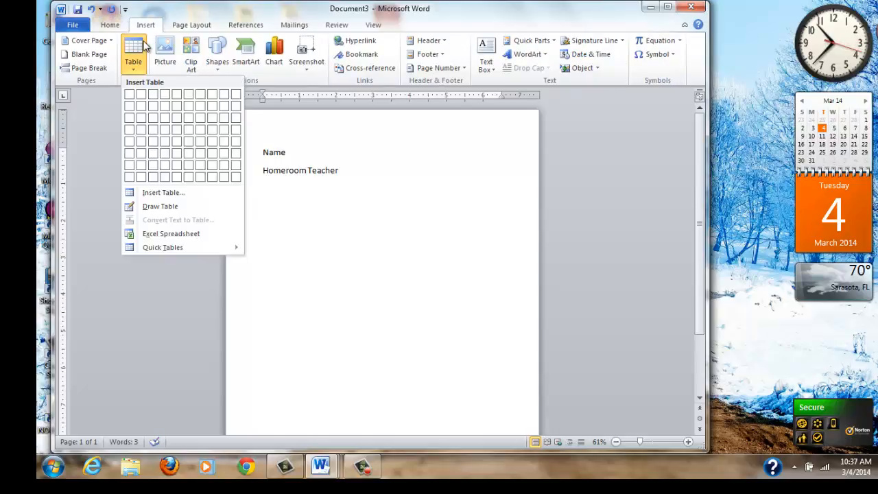
pyautogui.click(148, 194)
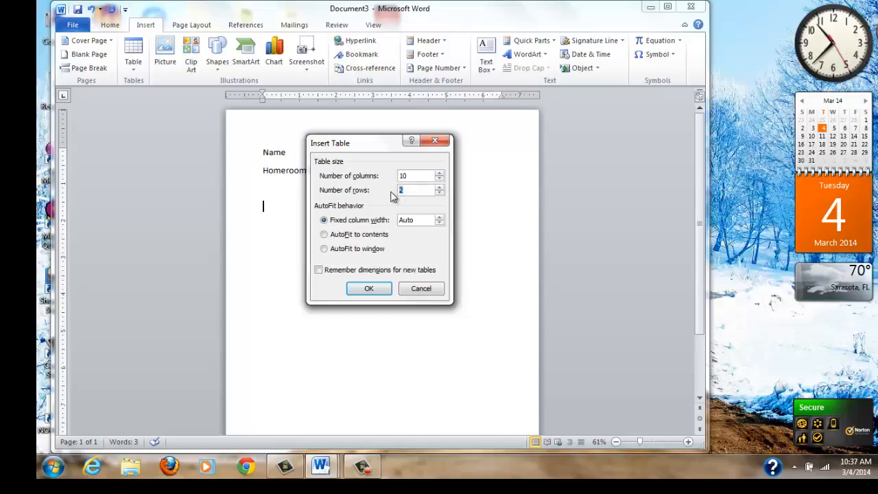
pyautogui.write('20')
pyautogui.press('BackSpace')
pyautogui.press('BackSpace')
pyautogui.write('10')
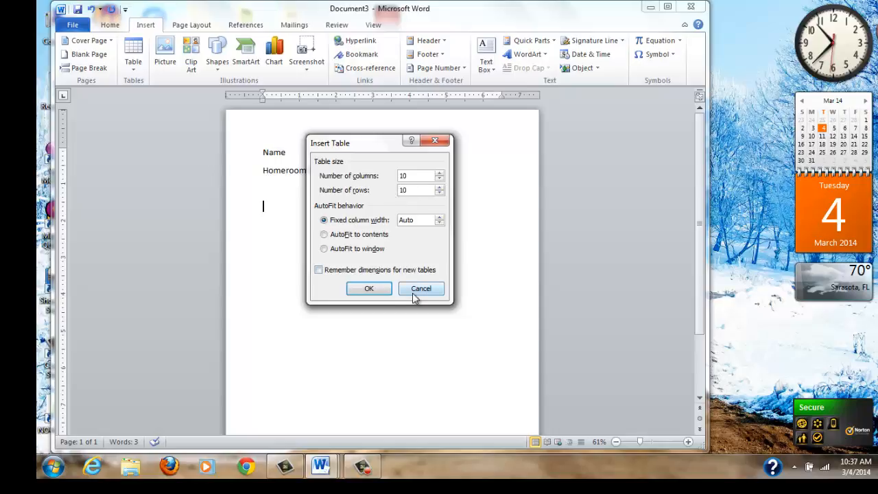
pyautogui.click(370, 289)
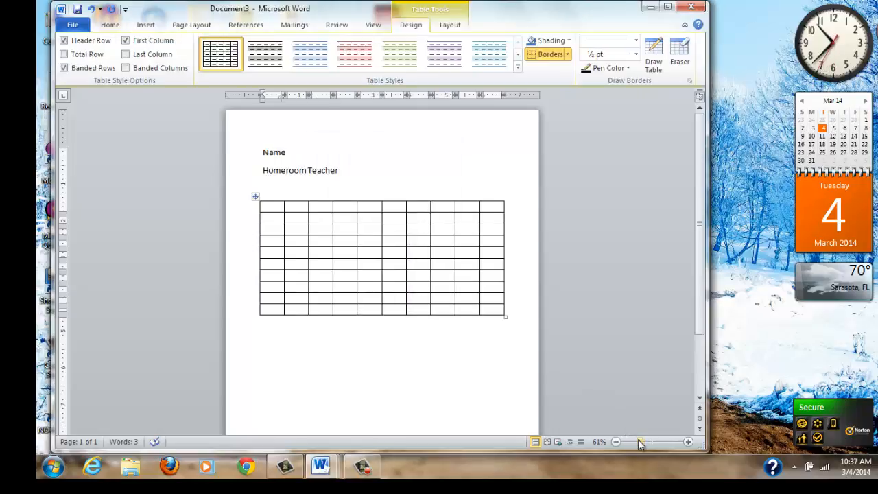
# Stretch the table's last row down to the bottom margin so the table fills the page.
pyautogui.moveTo(638, 444); pyautogui.dragTo(636, 445)
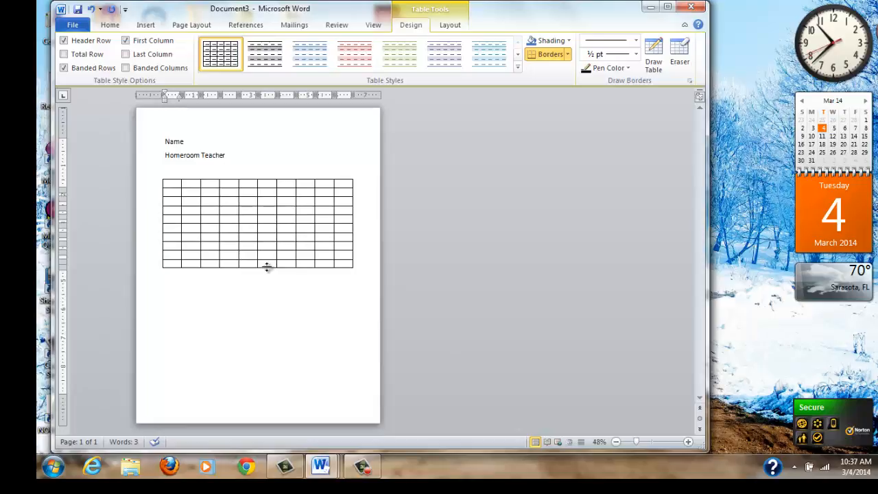
pyautogui.moveTo(268, 266); pyautogui.dragTo(272, 385)
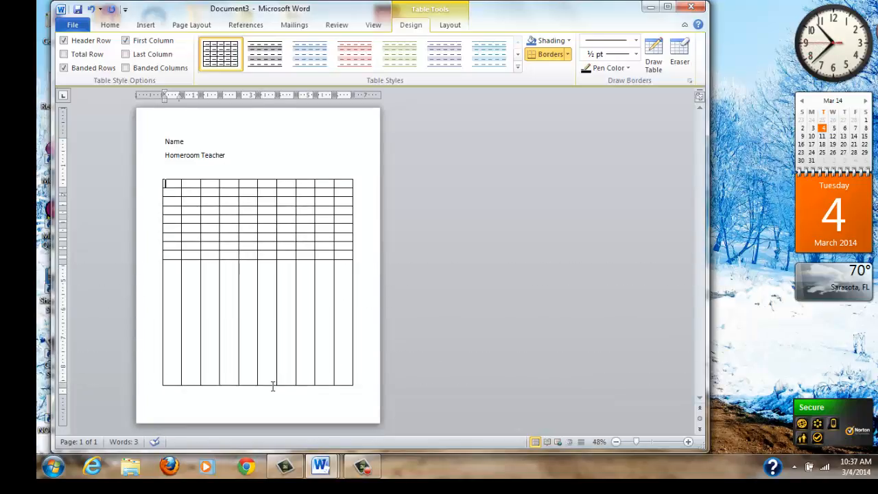
pyautogui.click(272, 386)
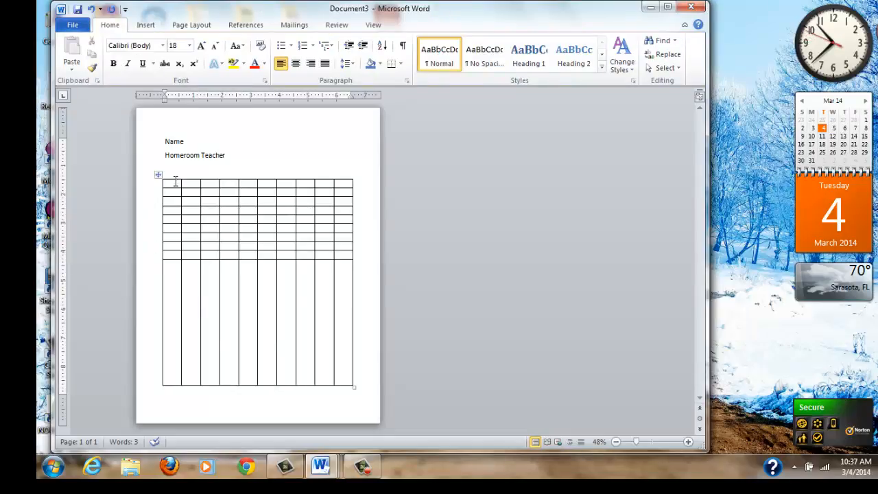
# Distribute the heights of all ten table rows evenly.
pyautogui.moveTo(175, 184); pyautogui.dragTo(346, 280)
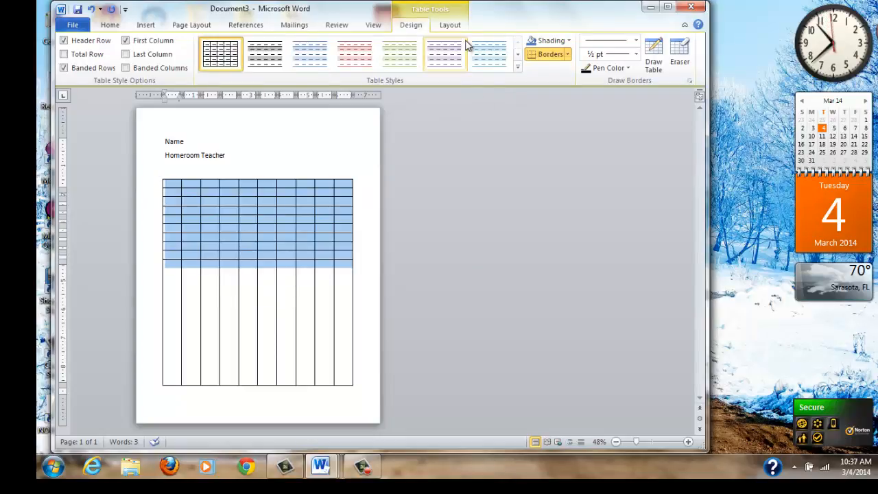
pyautogui.click(450, 25)
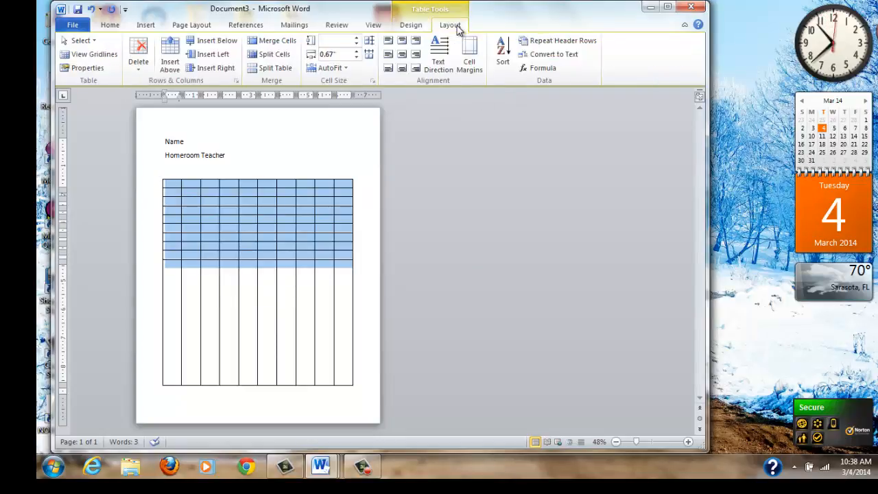
pyautogui.click(370, 42)
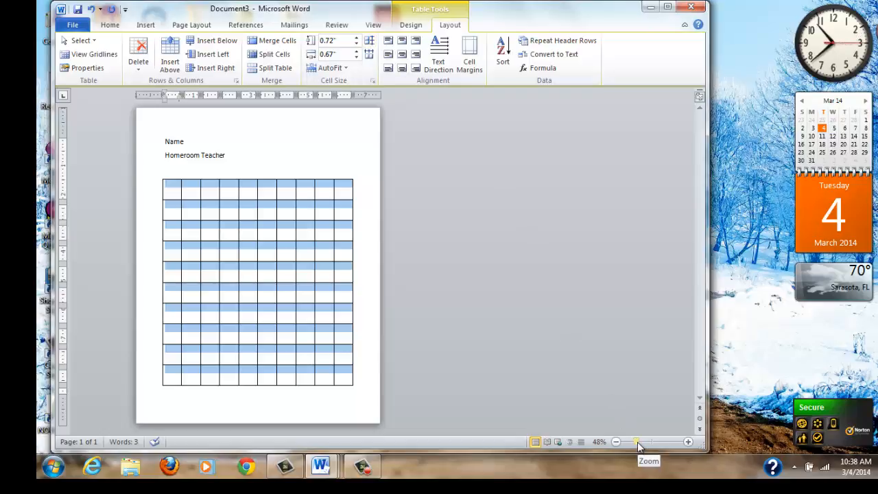
pyautogui.moveTo(638, 444); pyautogui.dragTo(635, 444)
pyautogui.click(328, 403)
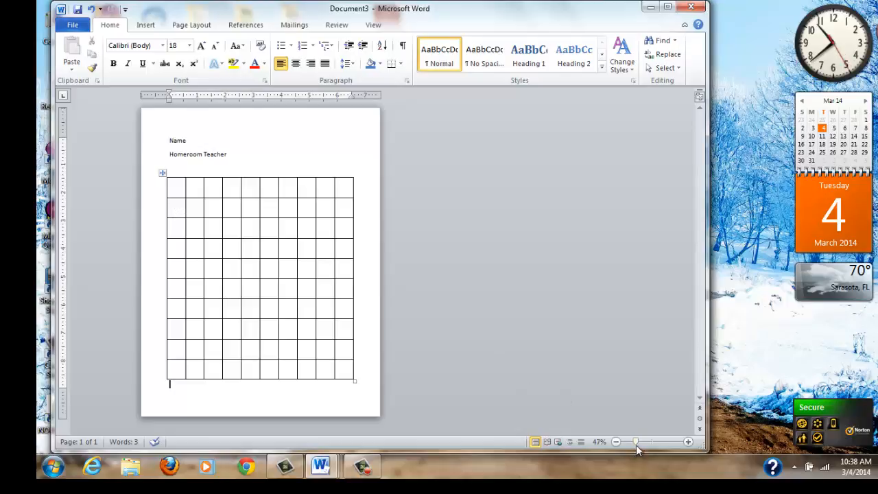
# Enter "Start" in the third cell of the table's first row.
pyautogui.moveTo(635, 444); pyautogui.dragTo(652, 444)
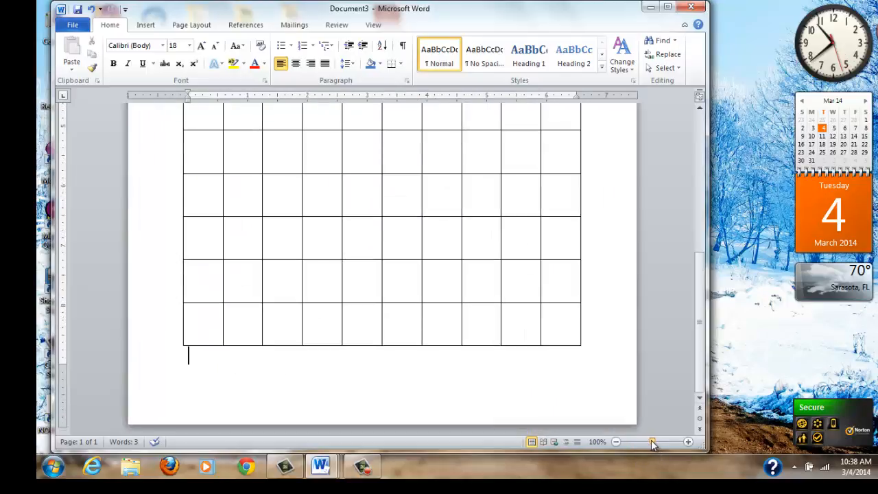
pyautogui.scroll(1, 695, 295)
pyautogui.moveTo(695, 295); pyautogui.dragTo(679, 241)
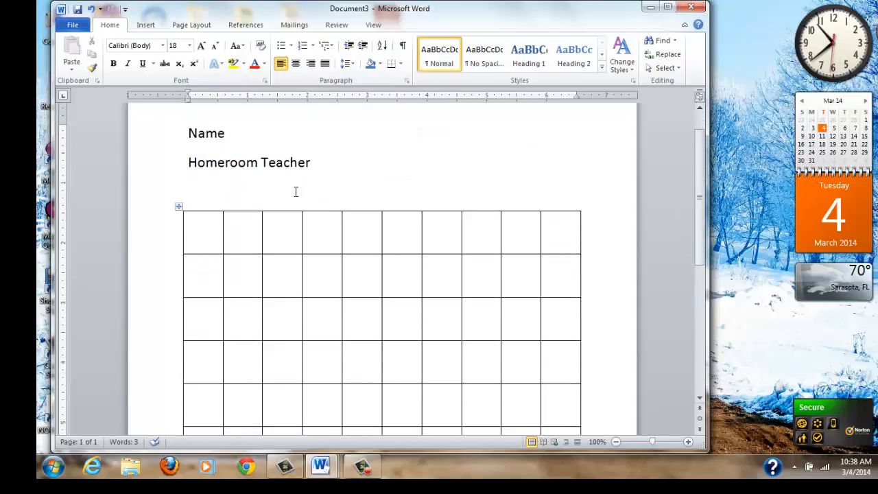
pyautogui.click(273, 229)
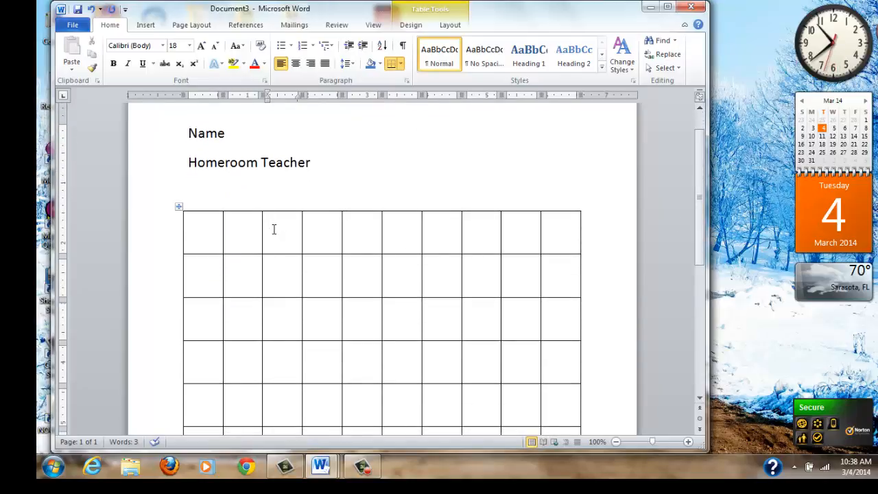
pyautogui.write('Start')
pyautogui.click(288, 243)
pyautogui.click(281, 242)
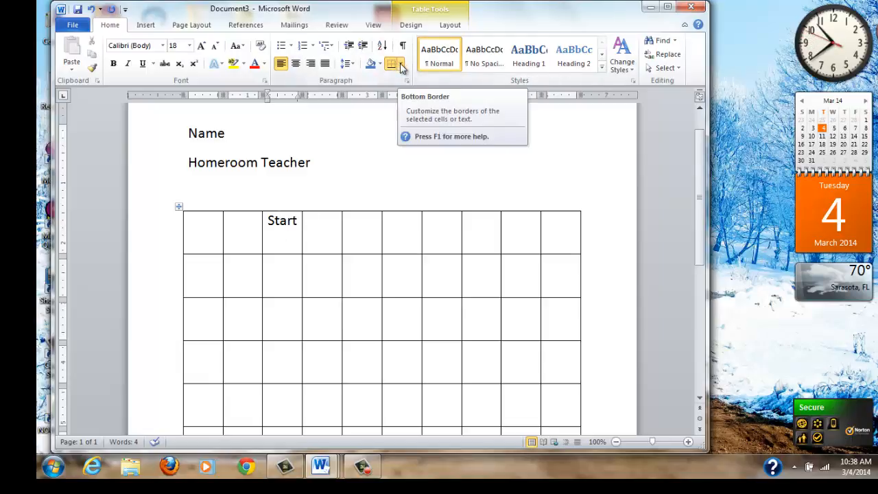
# Remove the bottom borders of the Start cell and the cell below it, and the right border of the third cell in the third row.
pyautogui.click(401, 65)
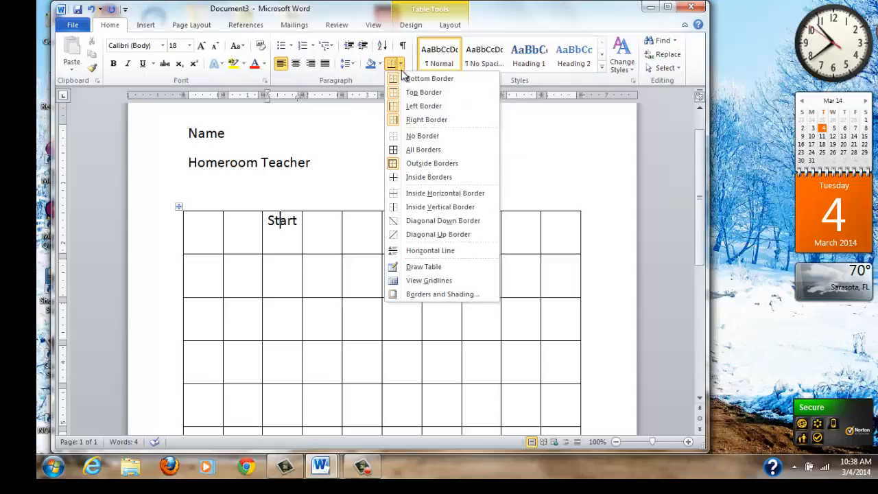
pyautogui.click(410, 82)
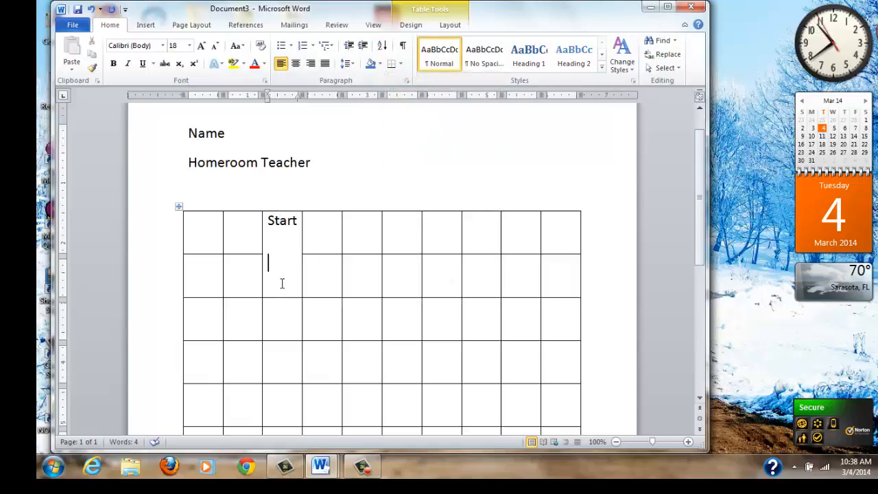
pyautogui.click(400, 63)
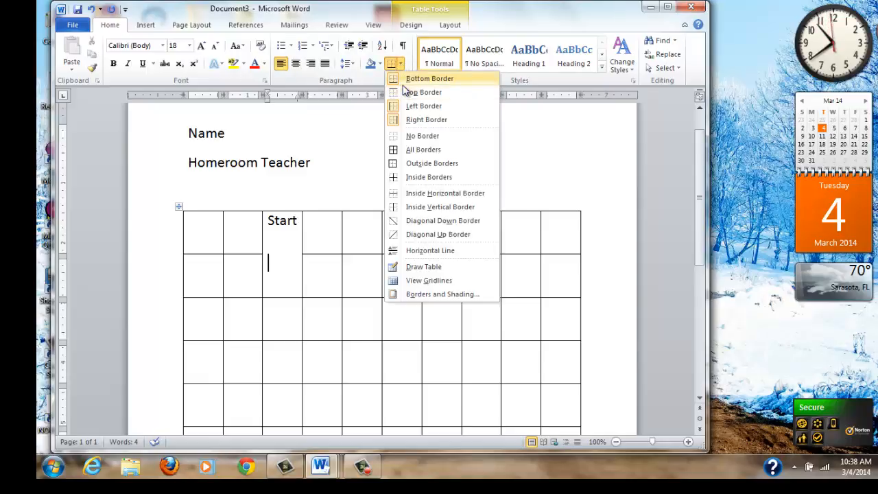
pyautogui.click(404, 85)
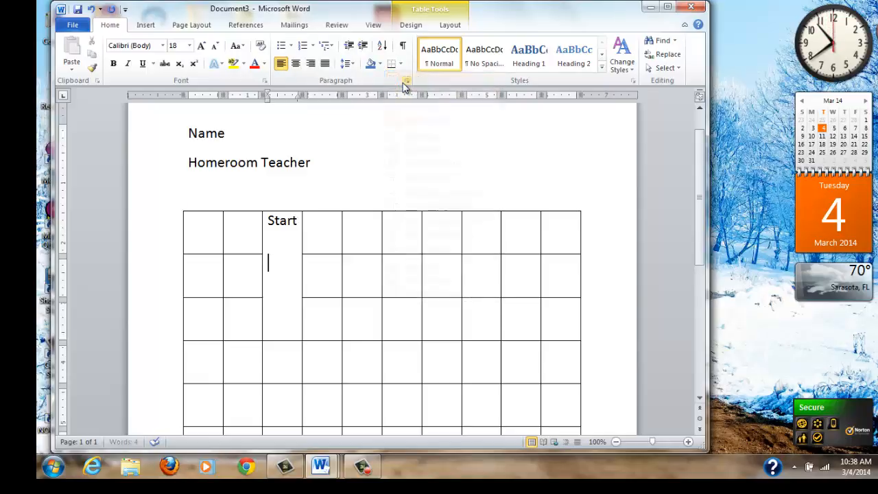
pyautogui.click(276, 313)
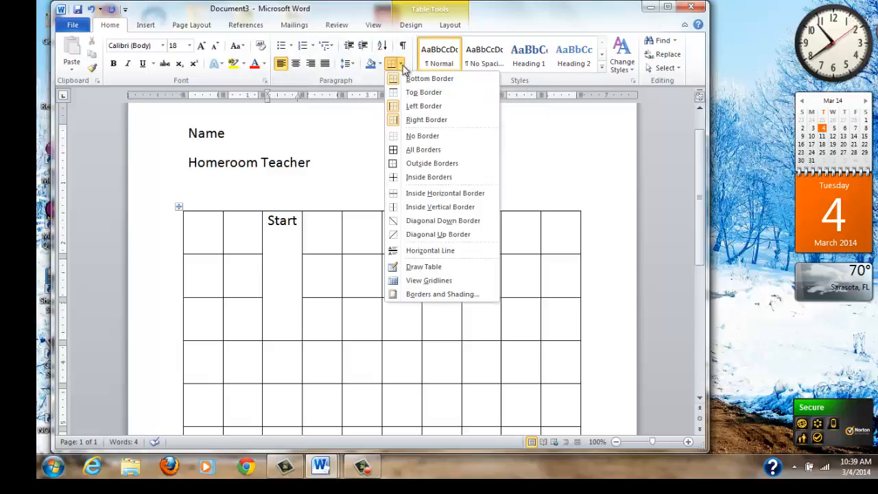
pyautogui.click(409, 120)
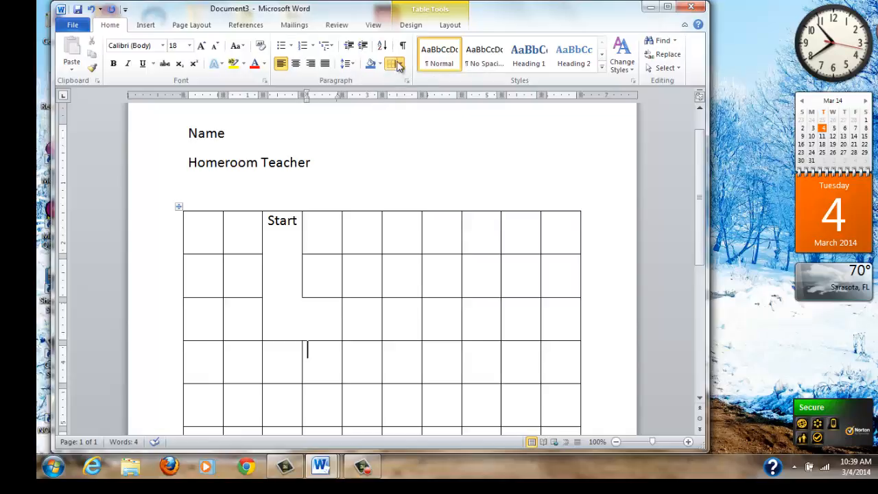
# Remove the top and bottom borders of the fourth cell in the table's fourth row.
pyautogui.click(401, 64)
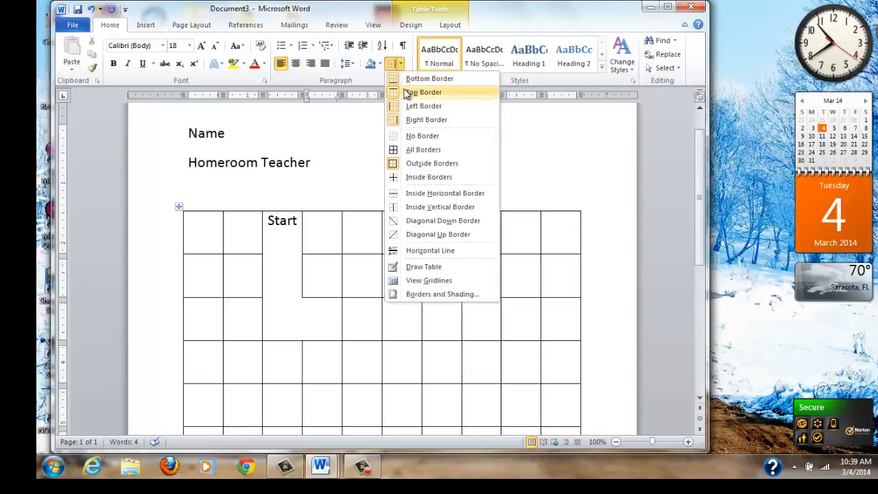
pyautogui.click(406, 92)
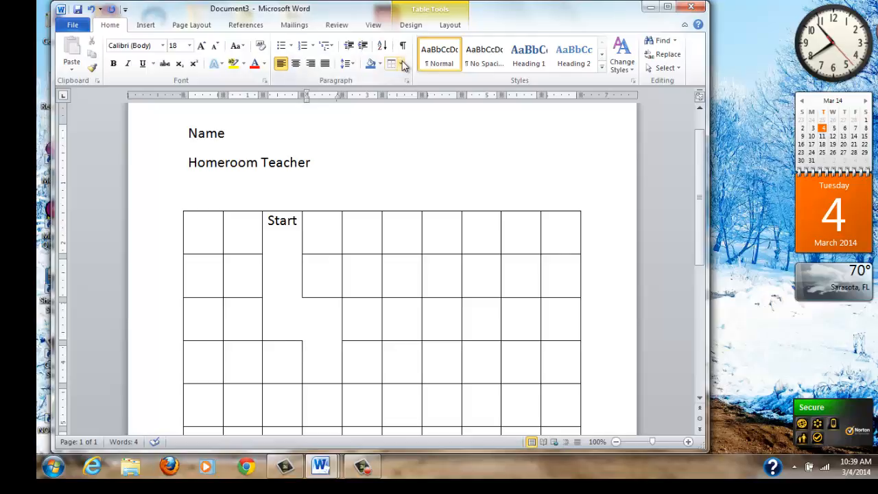
pyautogui.click(402, 63)
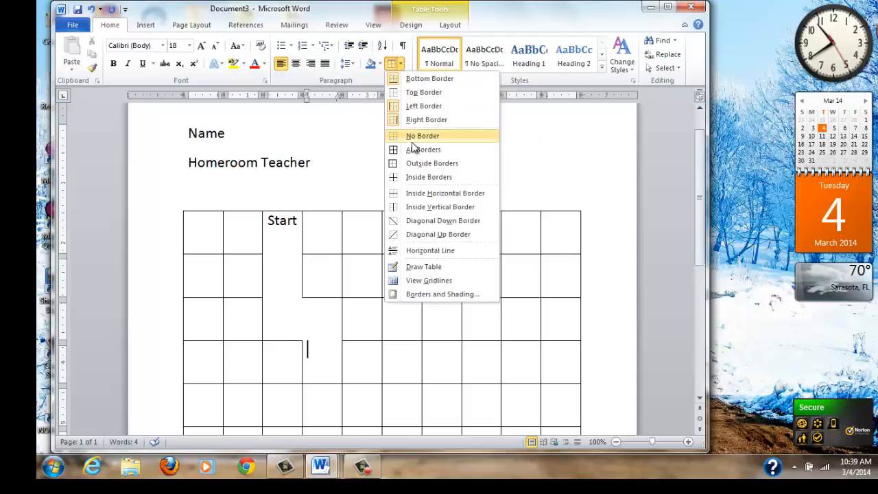
pyautogui.click(411, 81)
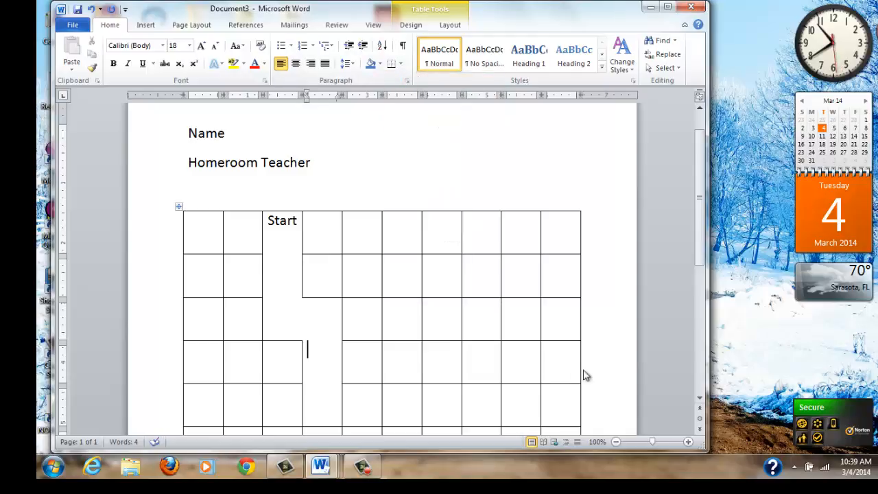
# Remove the right borders of the fifth and fourth cells in the fifth row, and the top border of the sixth cell in the sixth row.
pyautogui.scroll(-1, 703, 255)
pyautogui.moveTo(703, 255); pyautogui.dragTo(706, 313)
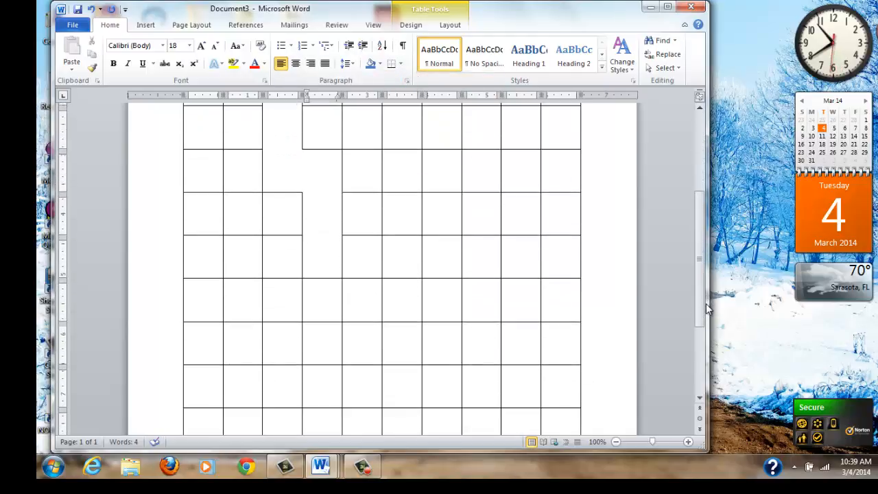
pyautogui.click(354, 257)
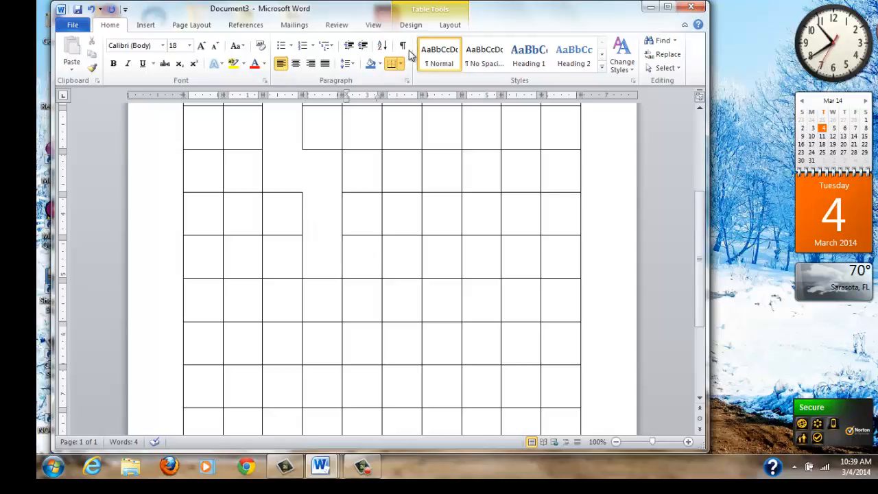
pyautogui.click(402, 63)
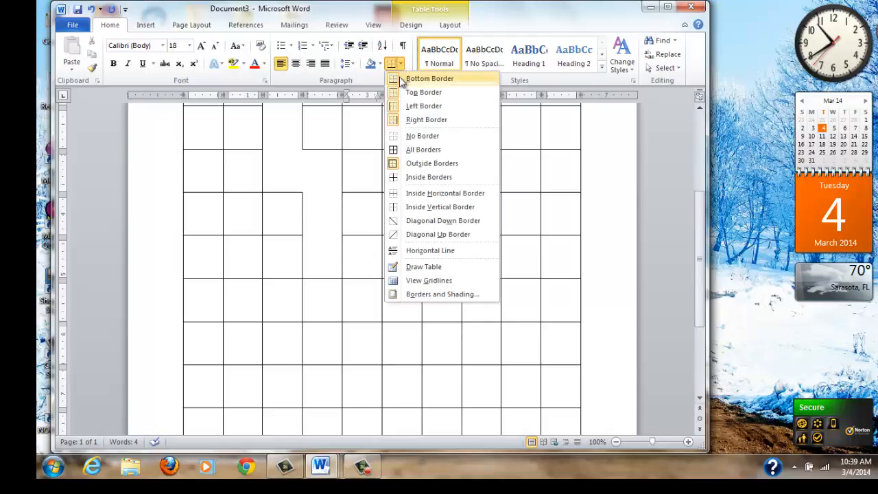
pyautogui.click(405, 120)
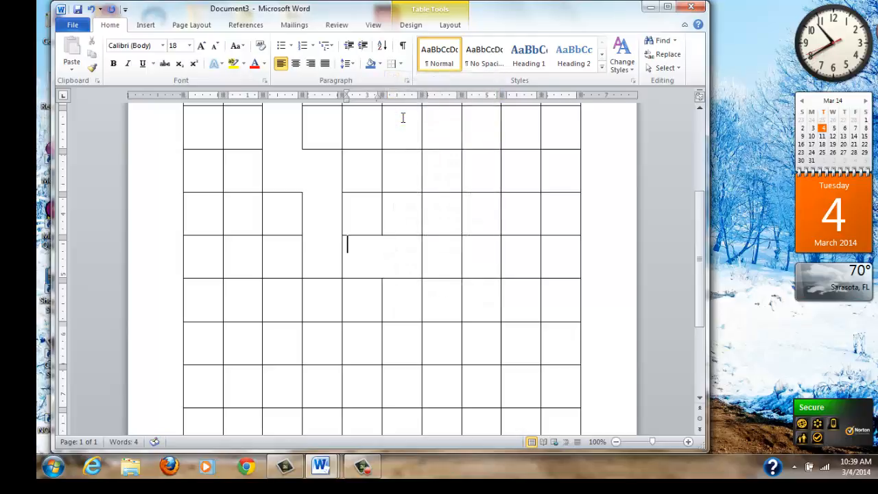
pyautogui.click(326, 247)
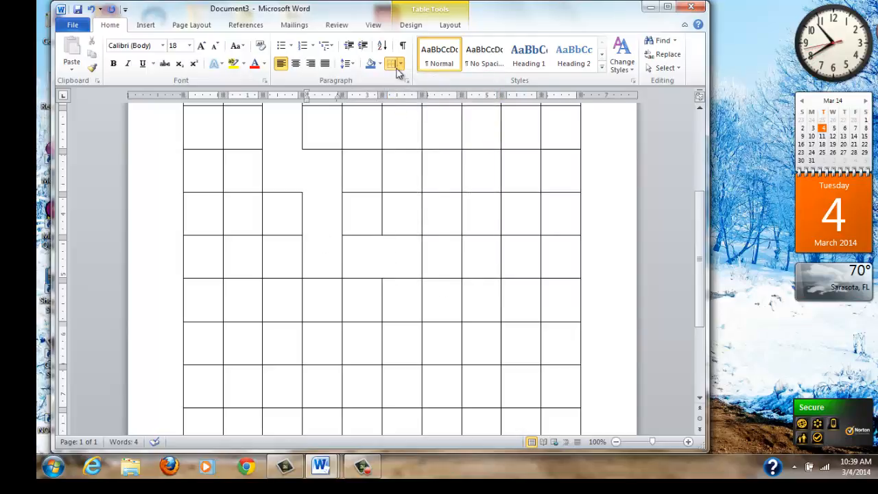
pyautogui.click(399, 65)
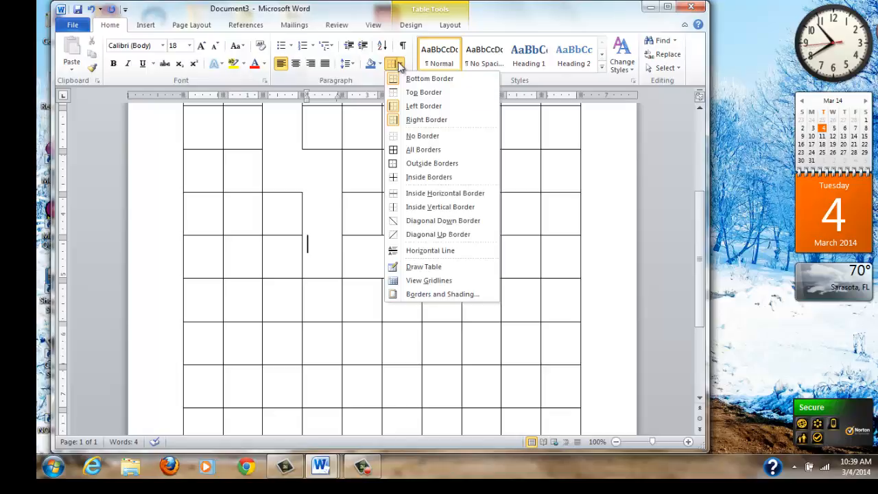
pyautogui.click(407, 118)
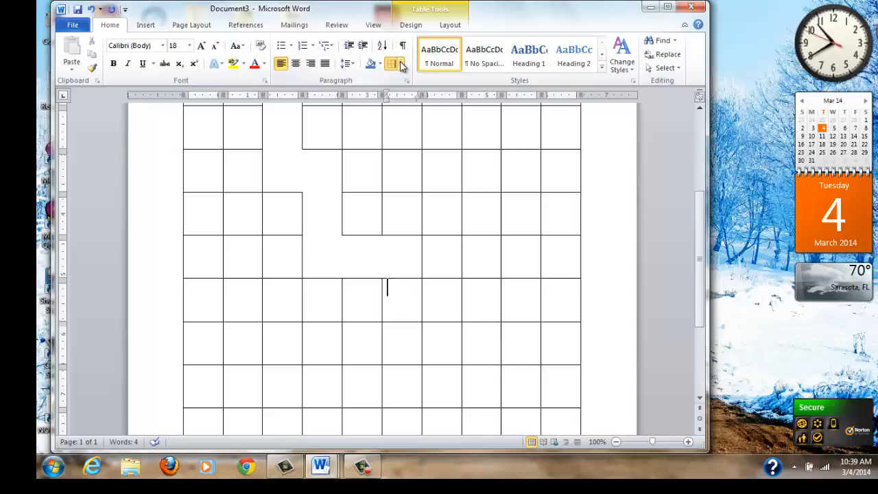
pyautogui.click(402, 65)
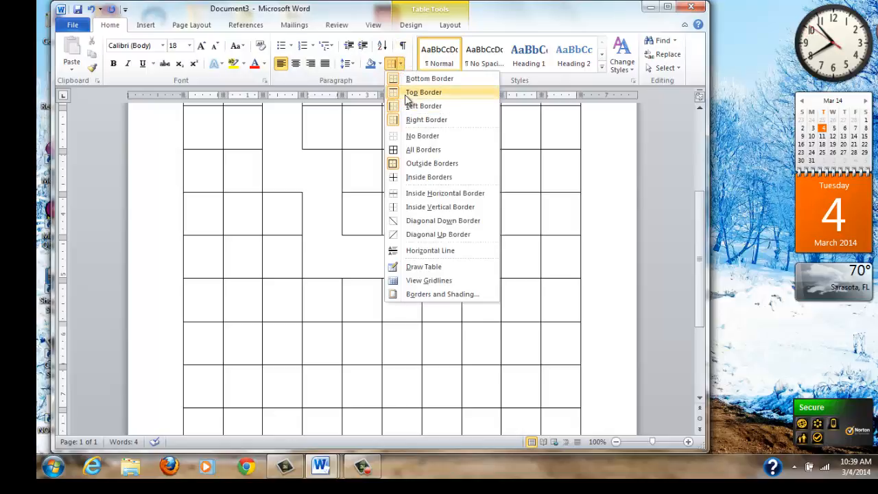
pyautogui.click(406, 93)
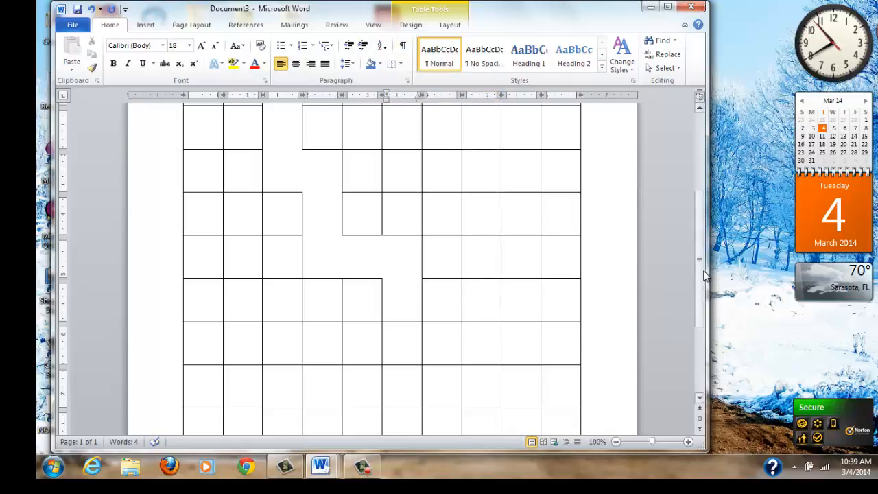
# Enter "Finish" in the last cell of the table's ninth row.
pyautogui.moveTo(704, 274); pyautogui.dragTo(709, 313)
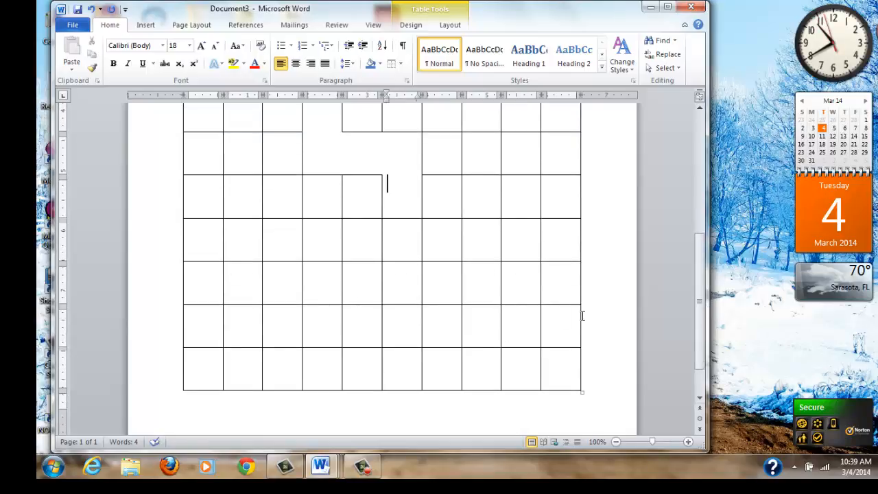
pyautogui.click(560, 314)
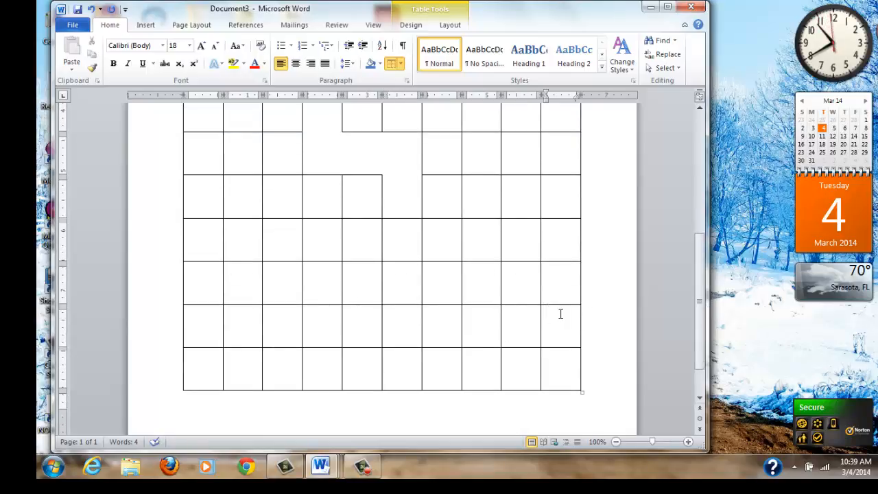
pyautogui.write('Finish')
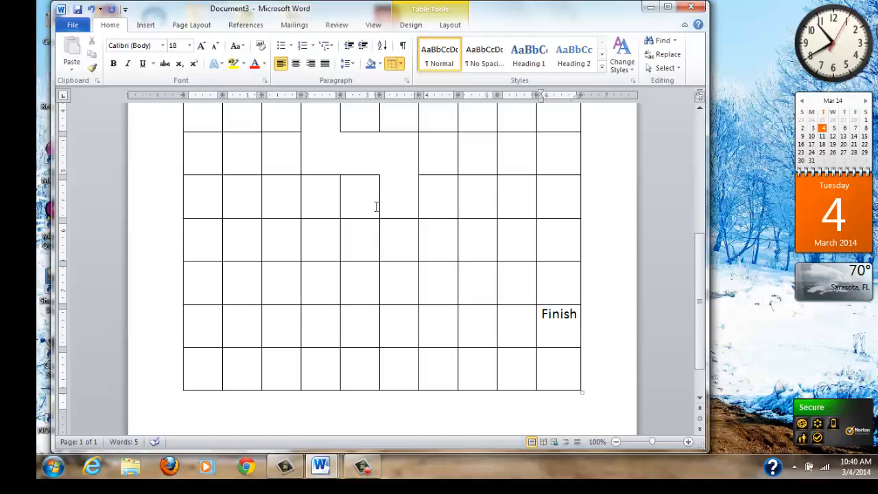
# Remove the top and left borders of the sixth cell in the seventh row.
pyautogui.click(399, 230)
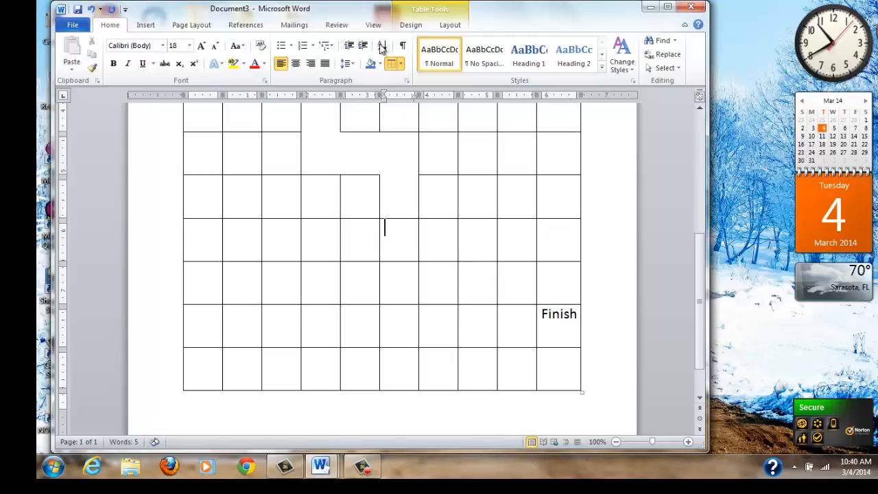
pyautogui.click(401, 63)
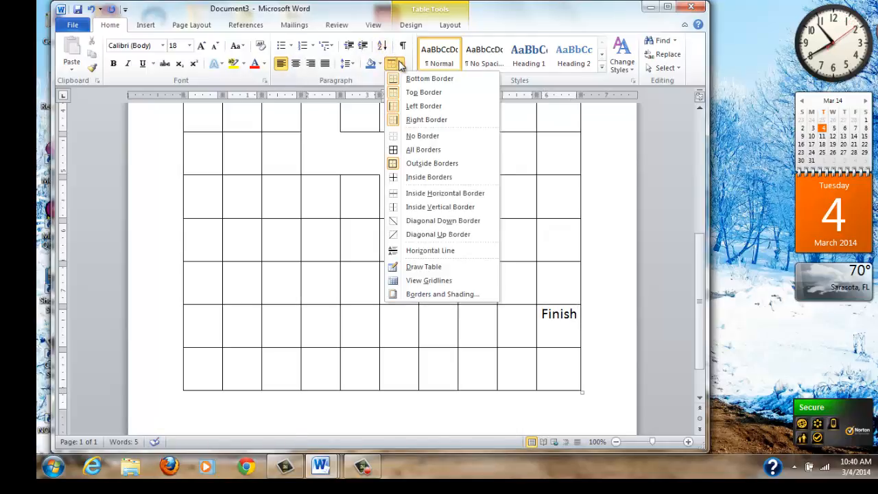
pyautogui.click(418, 92)
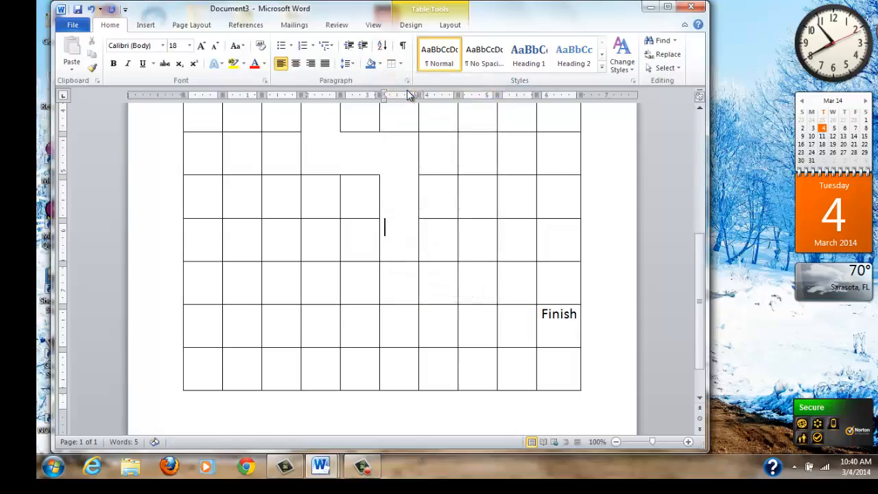
pyautogui.click(401, 62)
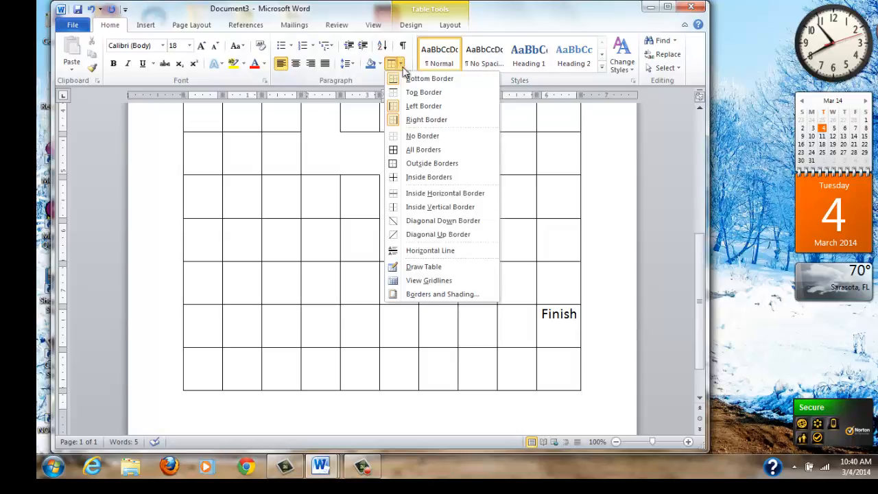
pyautogui.click(409, 106)
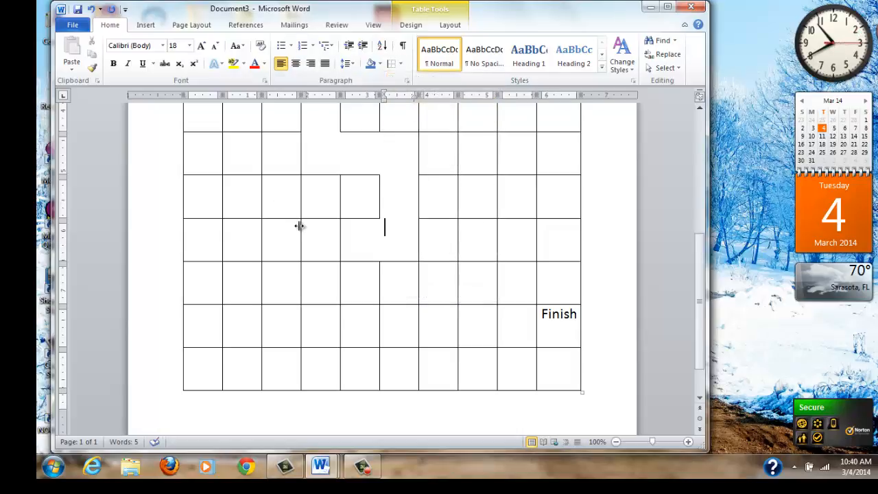
# Remove the left border of the fifth cell and the right border of the third cell in the seventh row.
pyautogui.click(356, 240)
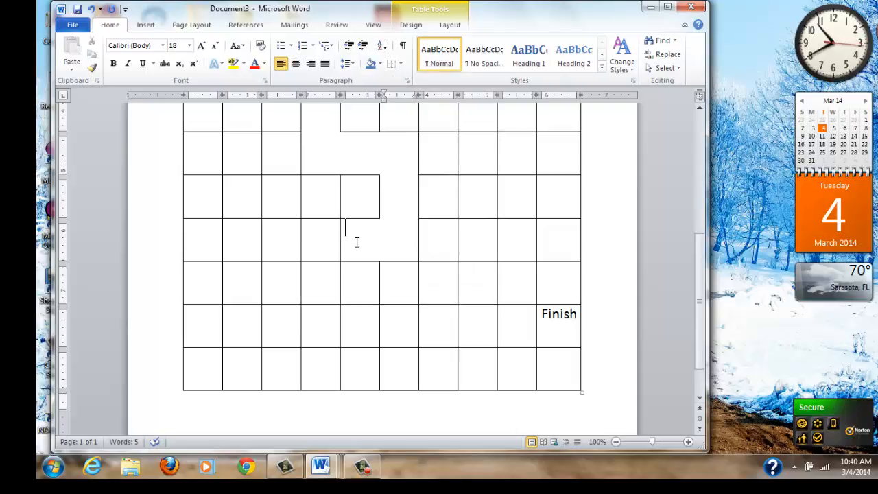
pyautogui.click(399, 66)
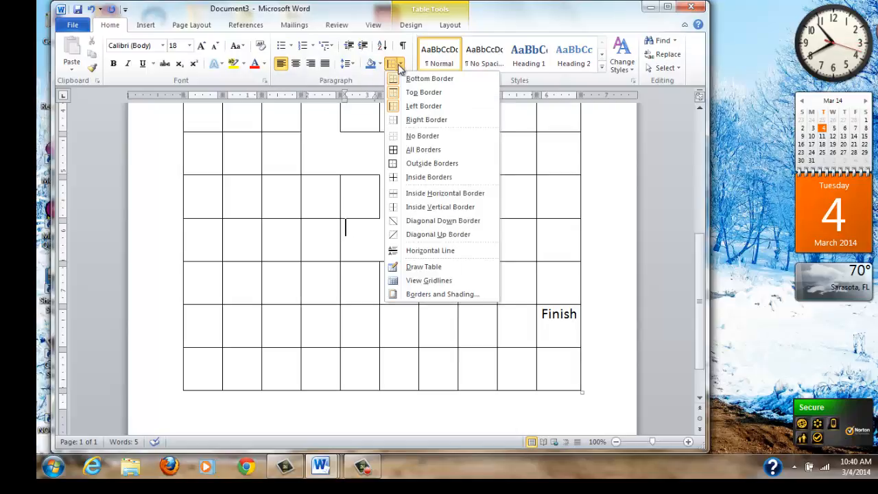
pyautogui.click(404, 105)
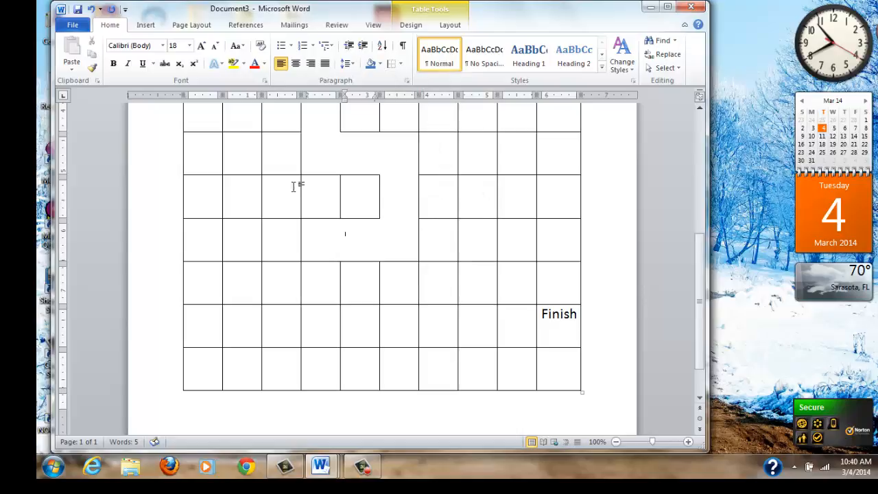
pyautogui.click(277, 236)
pyautogui.click(401, 64)
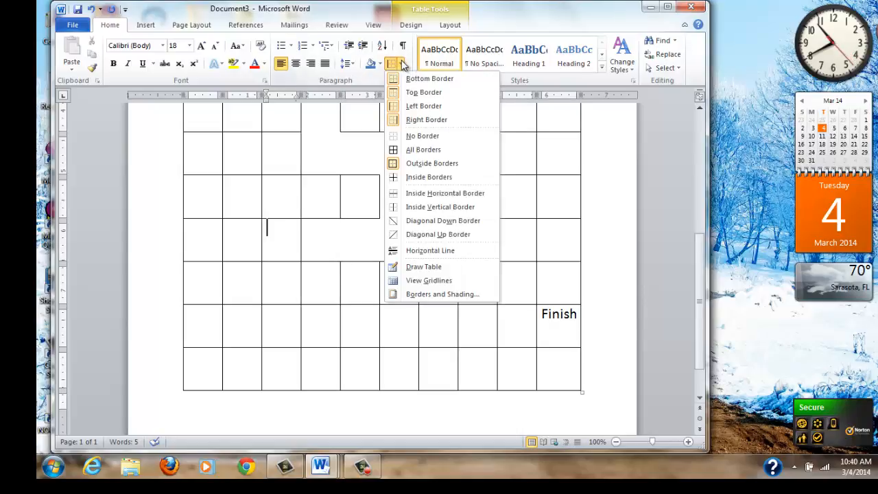
pyautogui.click(410, 106)
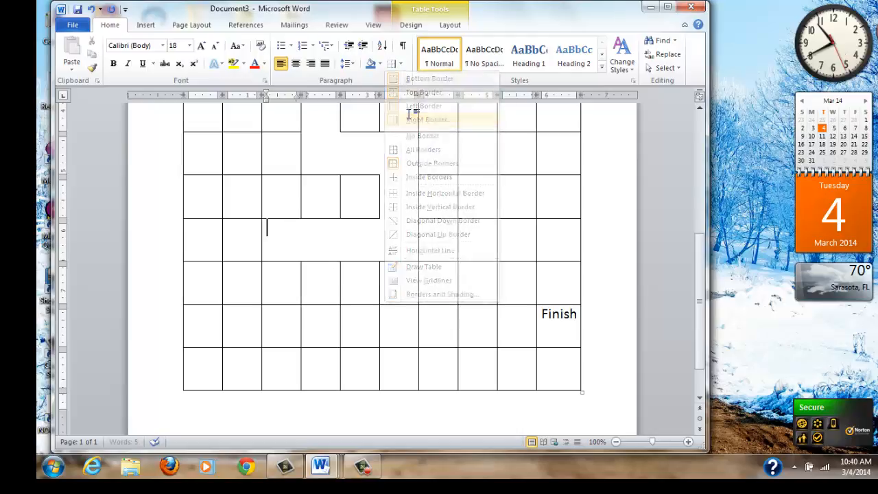
# Remove the bottom borders of the third cells in the eighth and seventh rows.
pyautogui.click(288, 283)
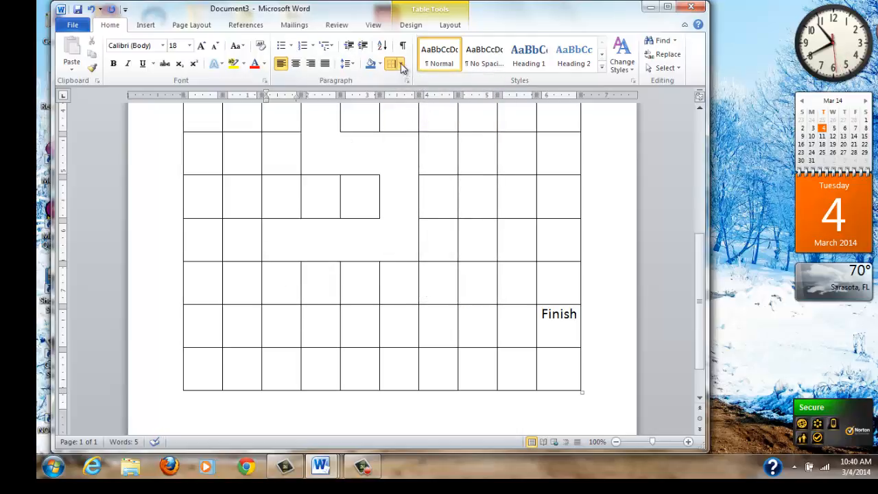
pyautogui.click(401, 63)
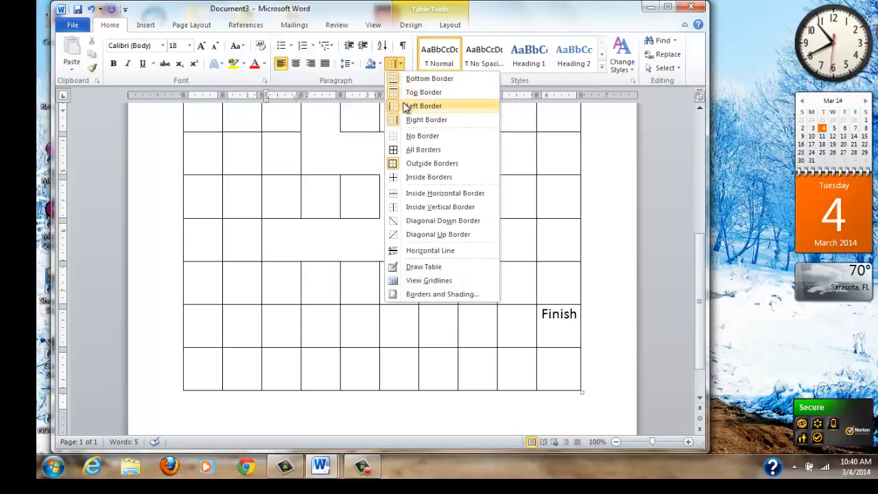
pyautogui.click(408, 79)
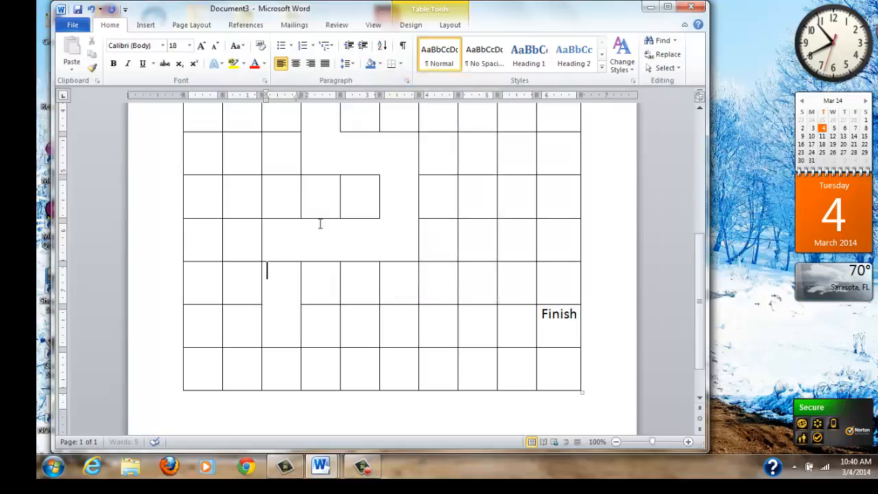
pyautogui.click(283, 252)
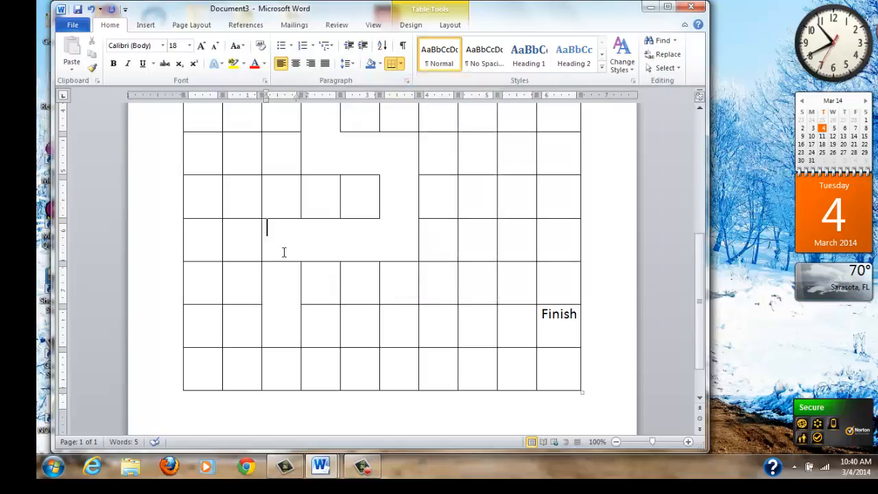
pyautogui.click(401, 64)
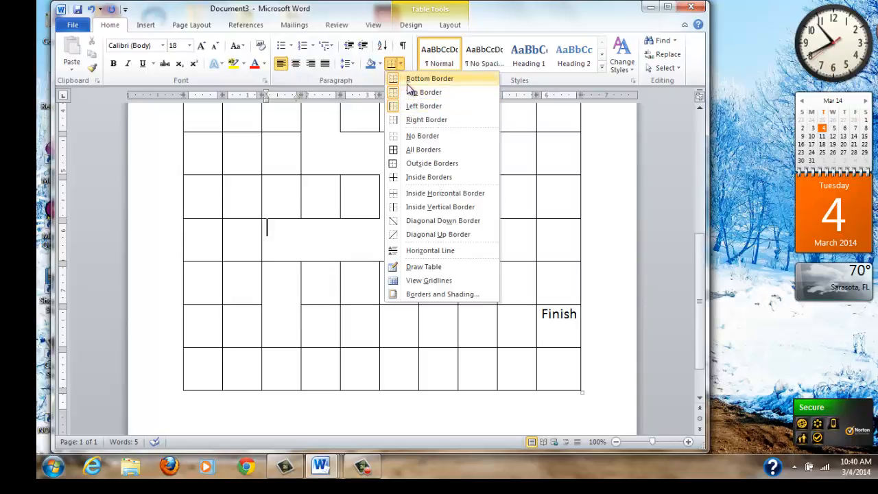
pyautogui.click(409, 81)
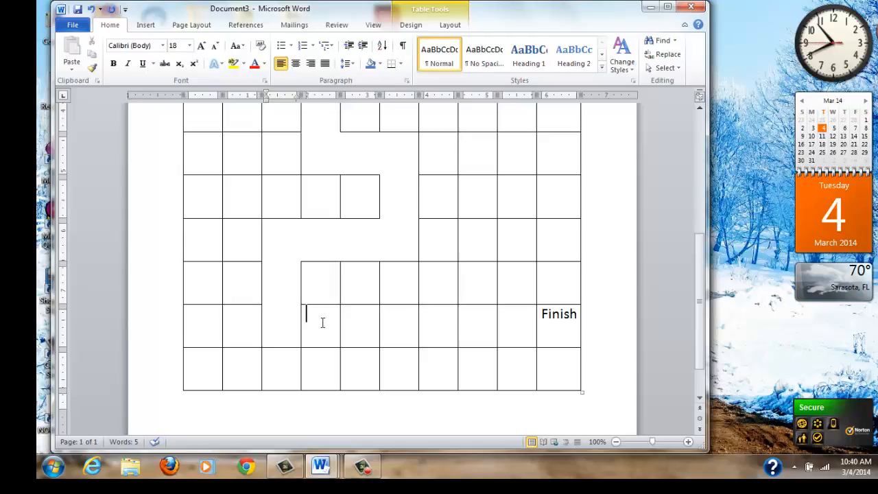
# Merge the fourth through ninth cells of the ninth row, beside the Finish cell, into one cell.
pyautogui.moveTo(322, 322); pyautogui.dragTo(500, 322)
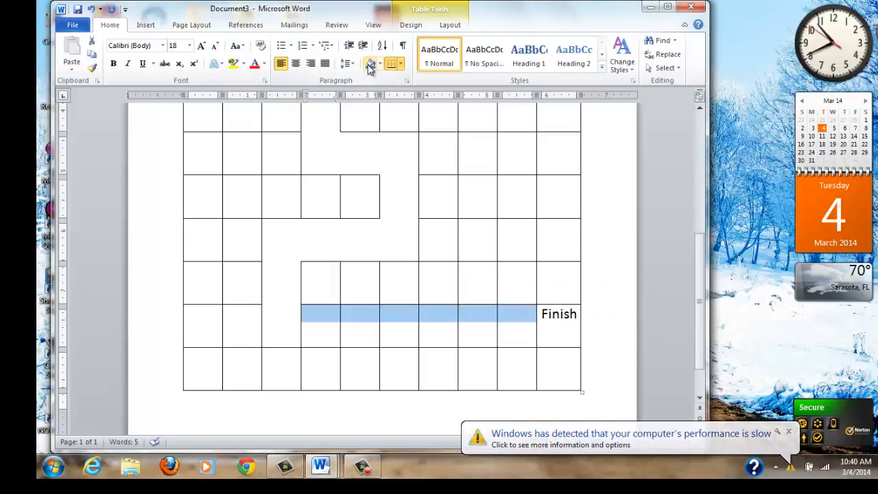
pyautogui.click(453, 28)
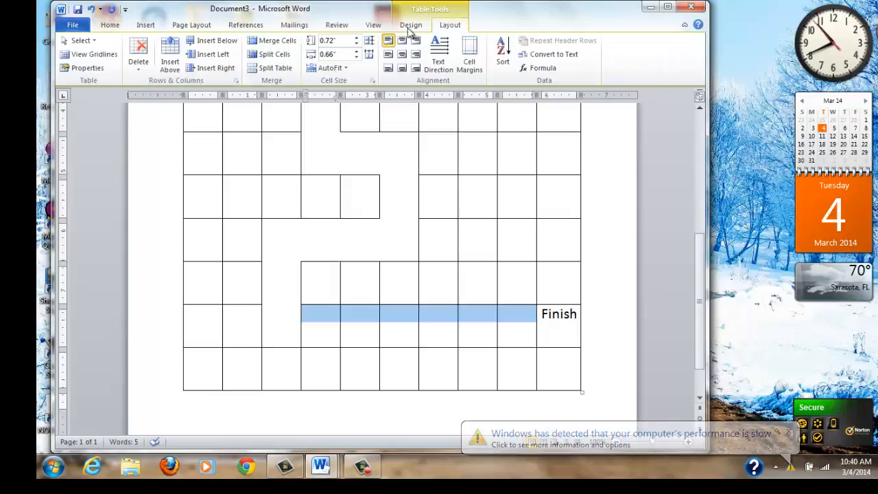
pyautogui.click(272, 40)
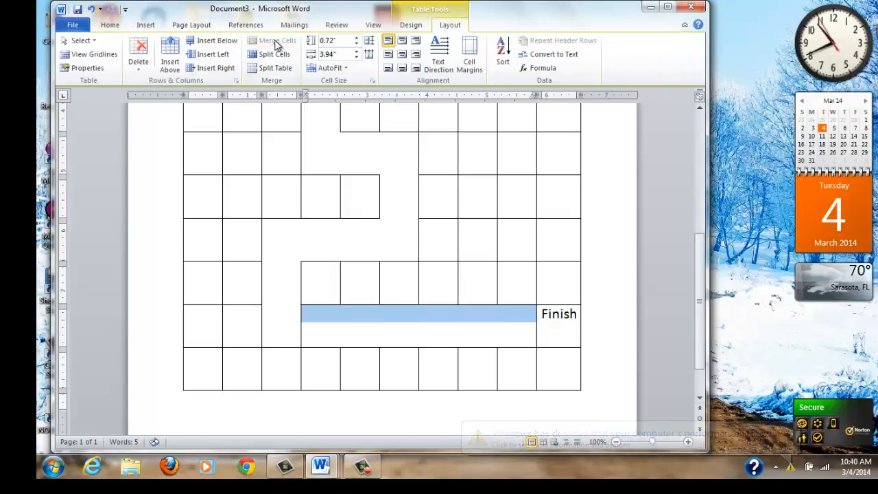
# Remove the left border of the Finish cell and the right border of the third cell in the ninth row.
pyautogui.click(552, 336)
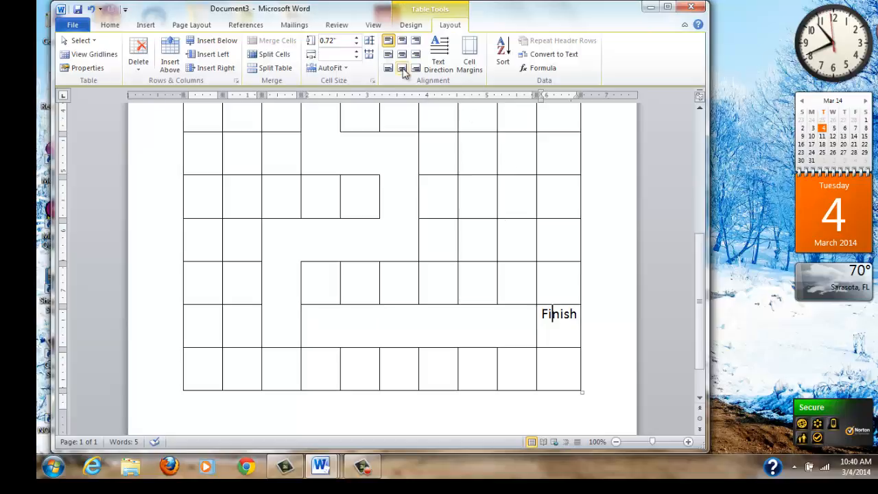
pyautogui.click(415, 28)
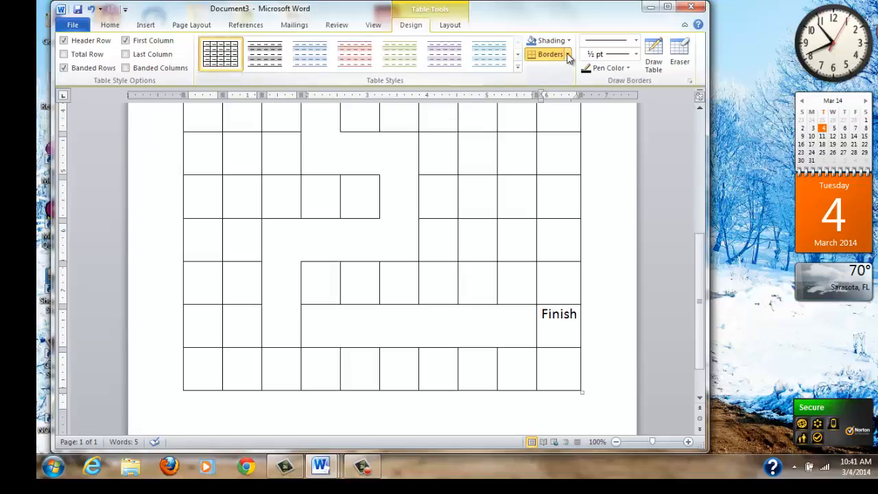
pyautogui.click(567, 56)
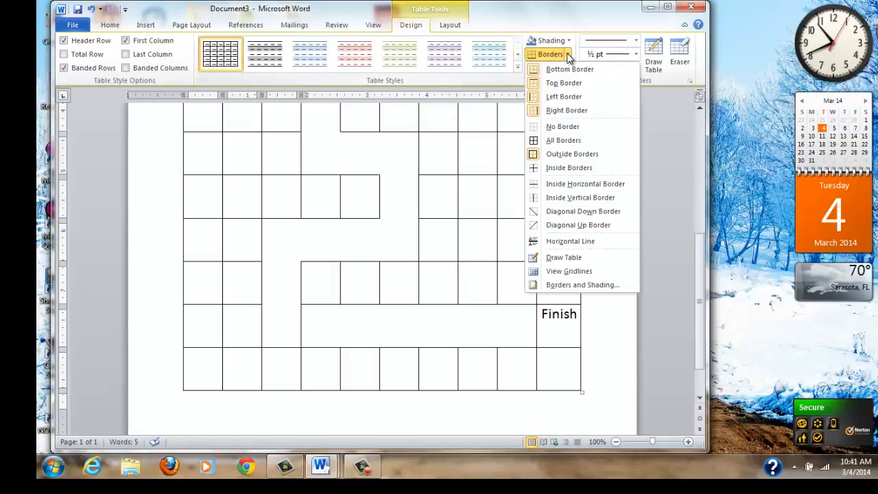
pyautogui.click(561, 97)
pyautogui.click(280, 332)
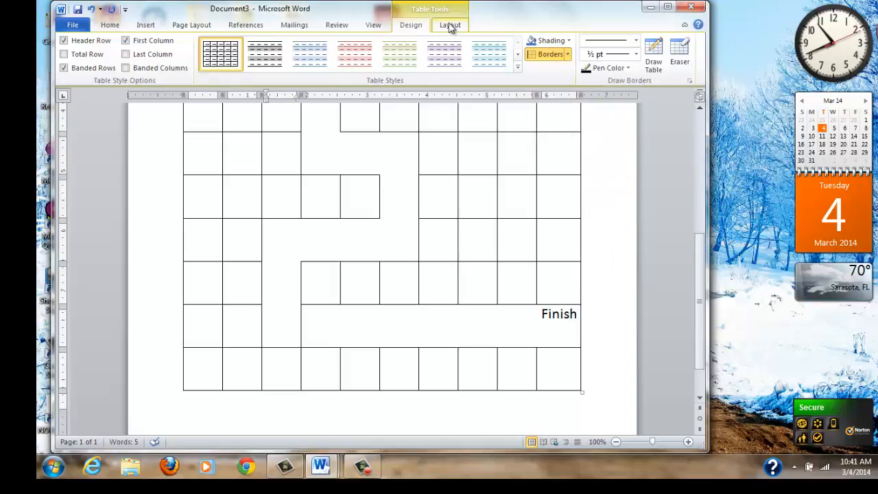
pyautogui.click(567, 54)
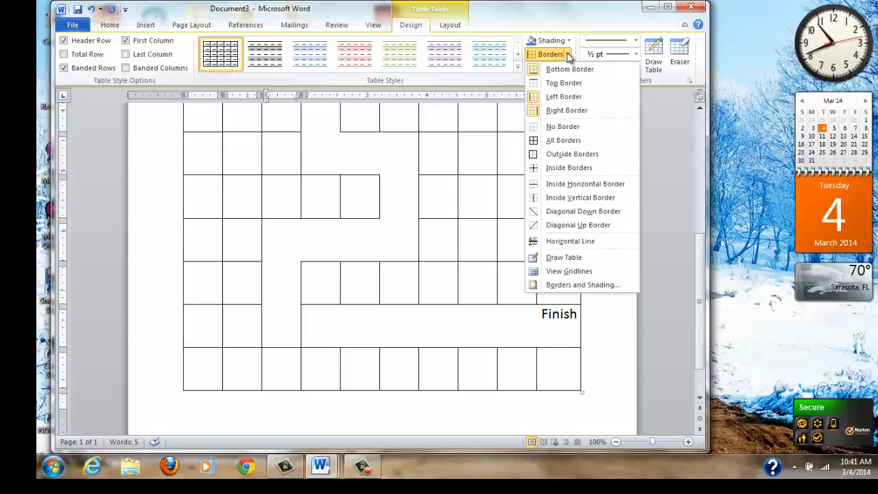
pyautogui.click(568, 110)
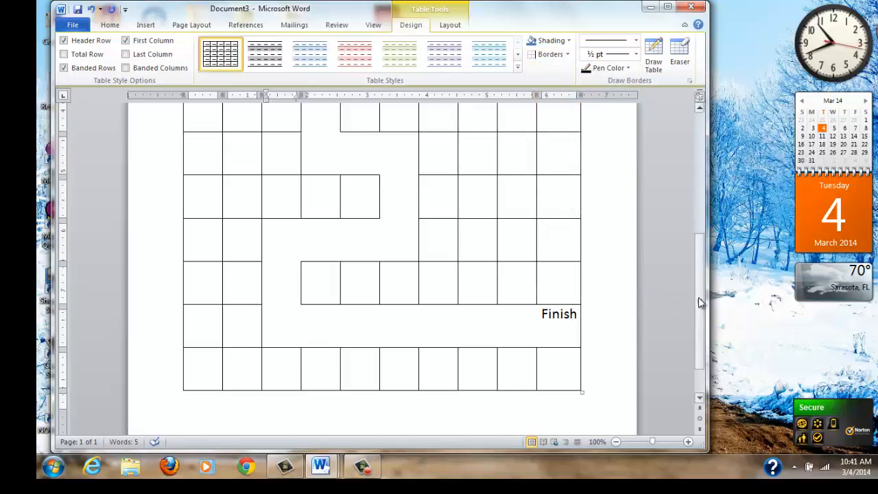
# Remove the left and top borders of the seventh cell in the fifth row to start a false path.
pyautogui.moveTo(698, 297); pyautogui.dragTo(700, 235)
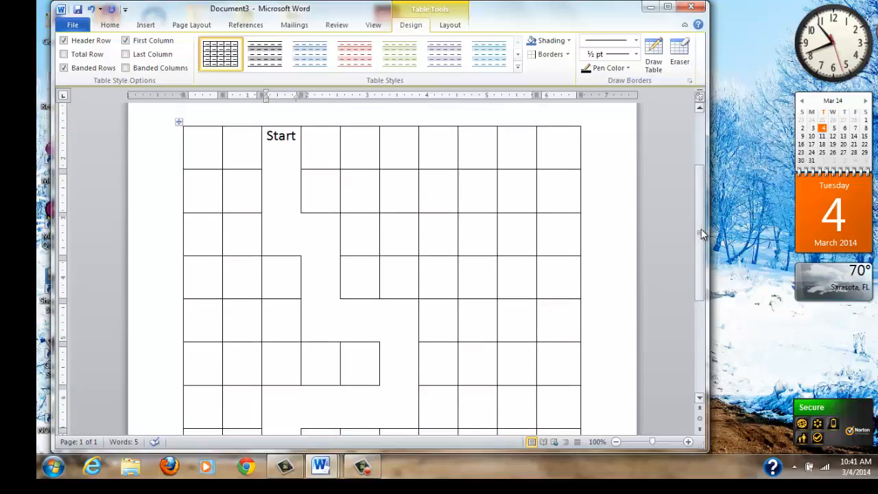
pyautogui.click(435, 321)
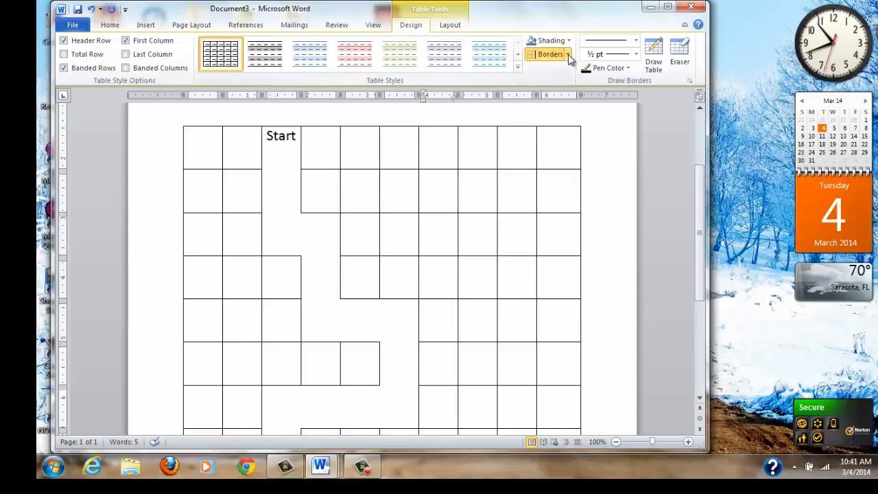
pyautogui.click(568, 56)
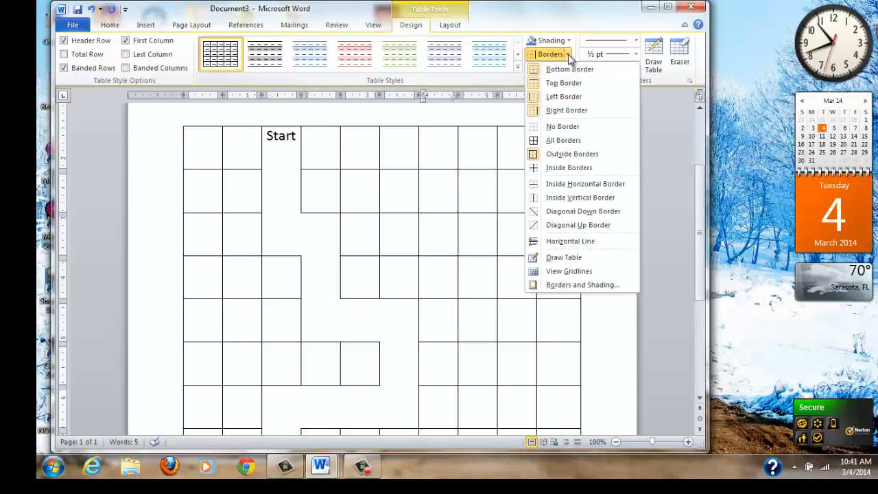
pyautogui.click(568, 94)
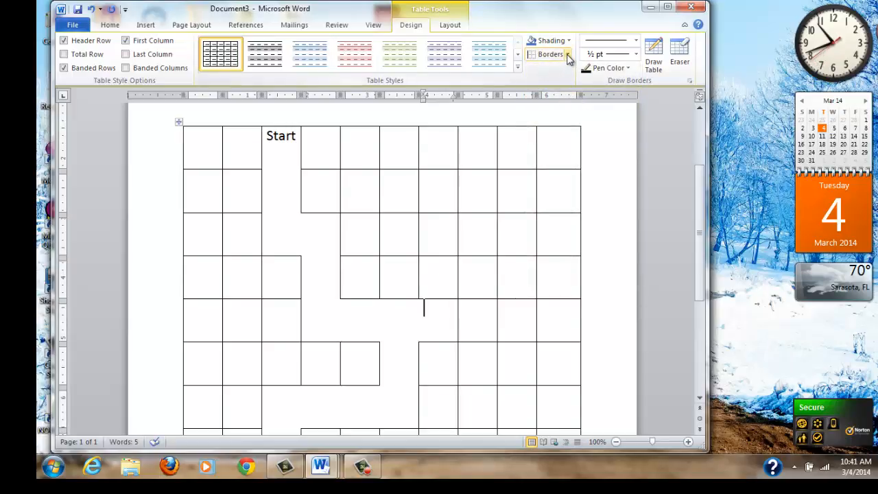
pyautogui.click(567, 55)
pyautogui.click(563, 82)
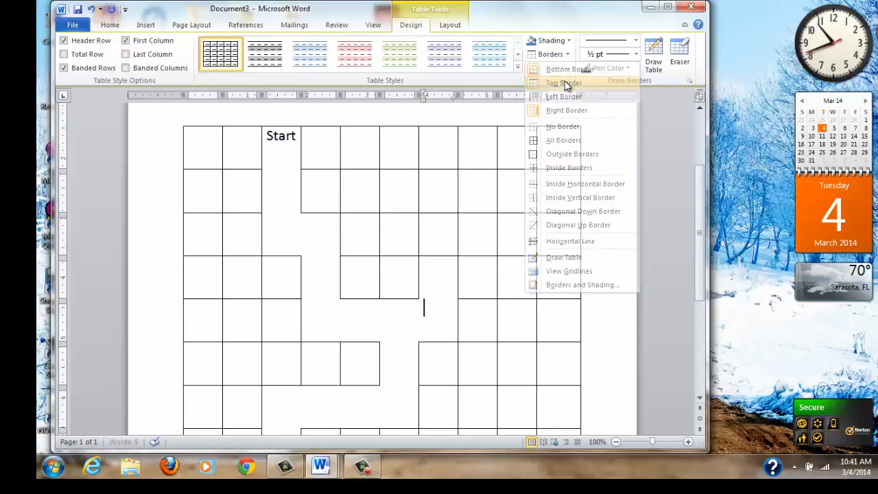
# Remove the top and bottom borders of the seventh cell in the third row.
pyautogui.click(447, 225)
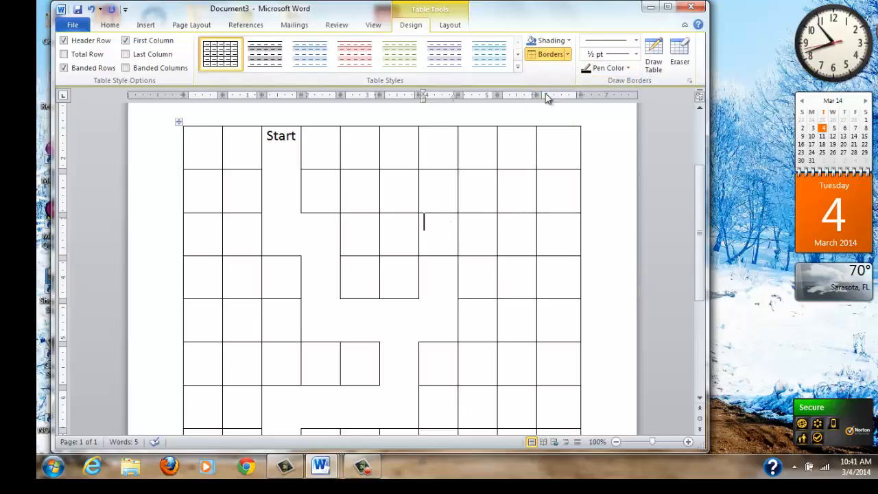
pyautogui.click(567, 55)
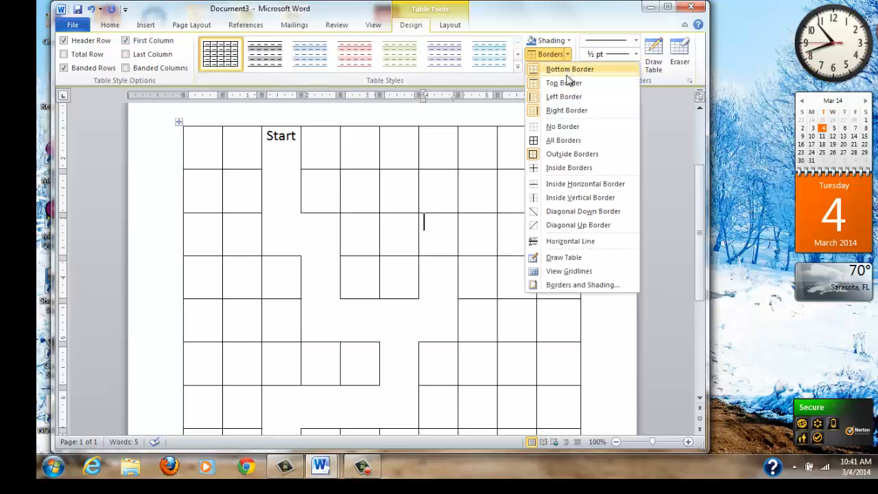
pyautogui.click(566, 84)
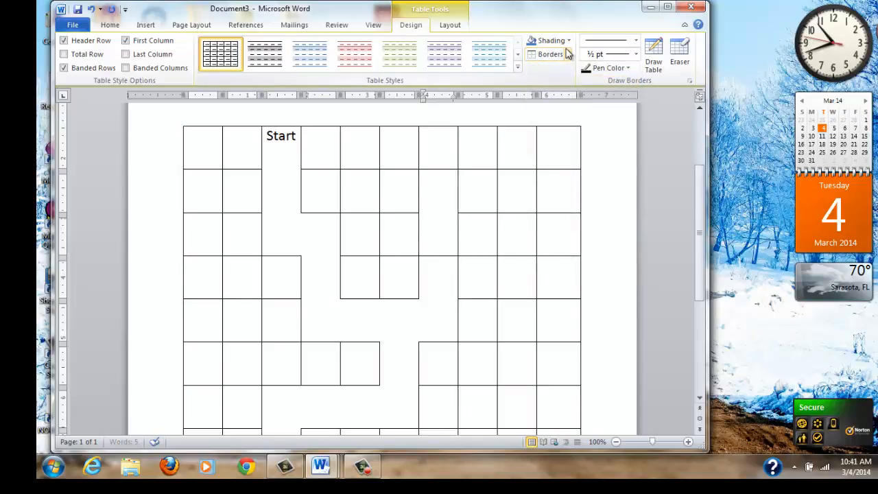
pyautogui.click(567, 55)
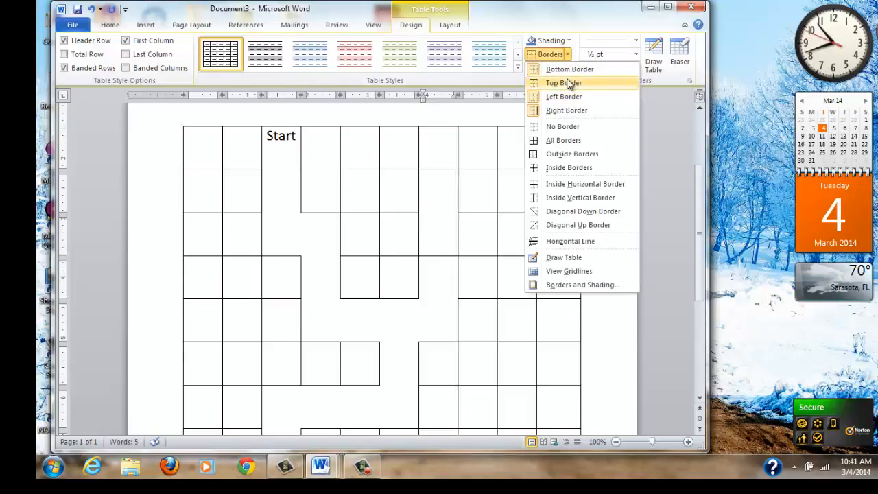
pyautogui.click(569, 69)
# Remove the right and left borders of the eighth cell in the second row.
pyautogui.click(479, 193)
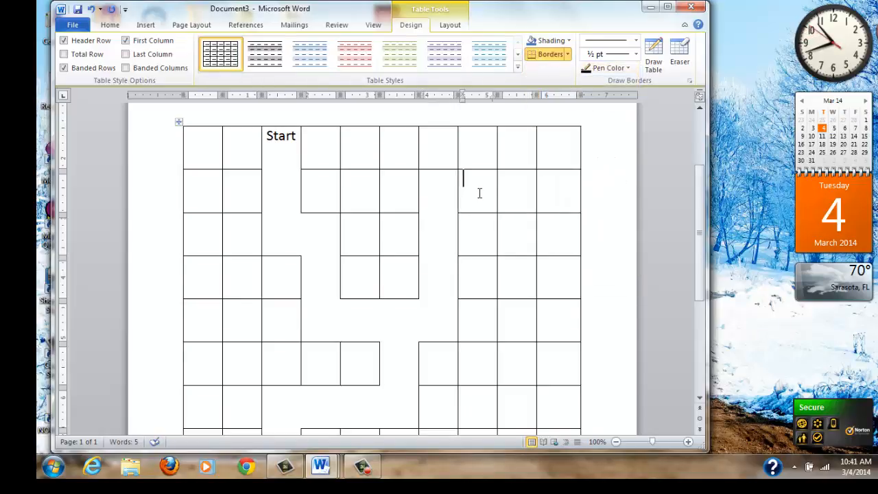
pyautogui.click(568, 55)
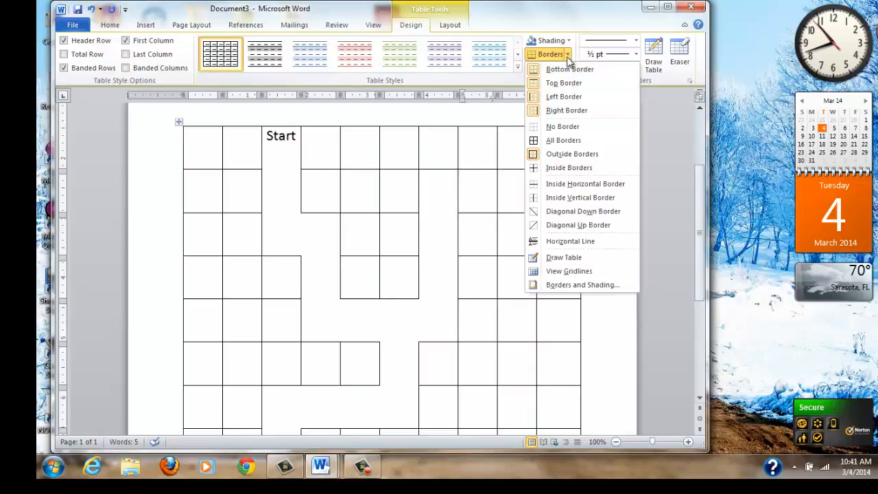
pyautogui.click(567, 111)
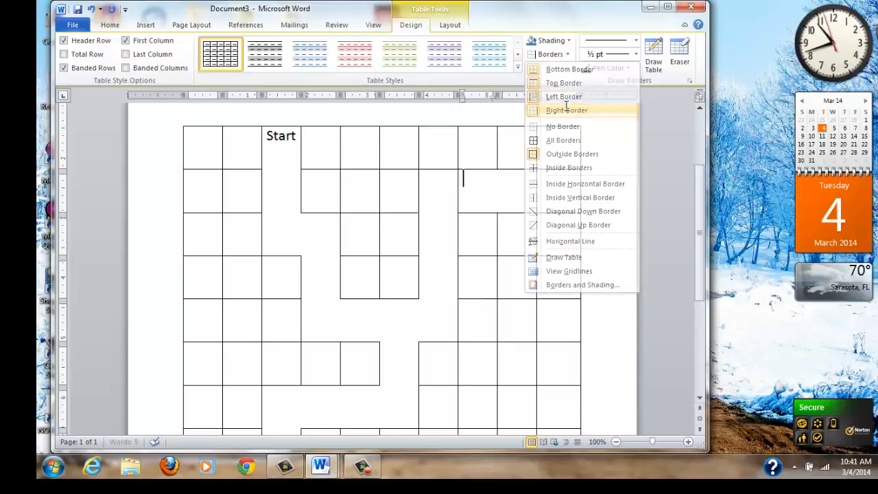
pyautogui.click(568, 44)
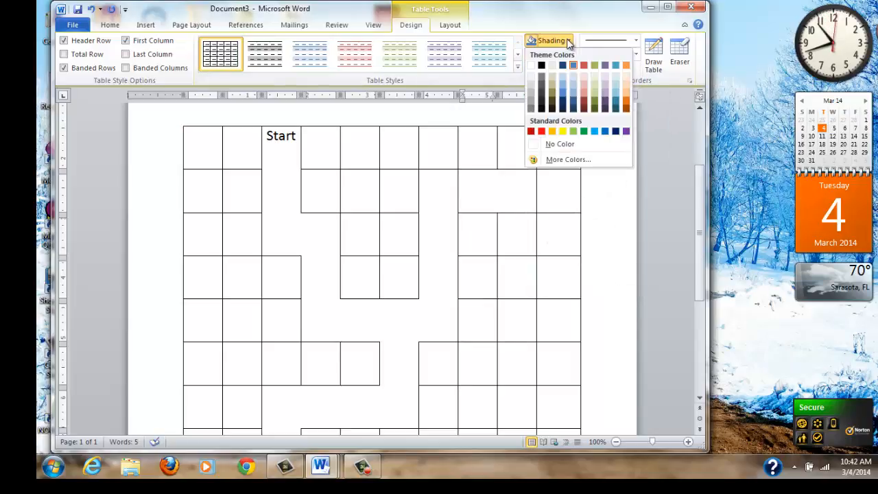
pyautogui.click(627, 192)
pyautogui.click(567, 54)
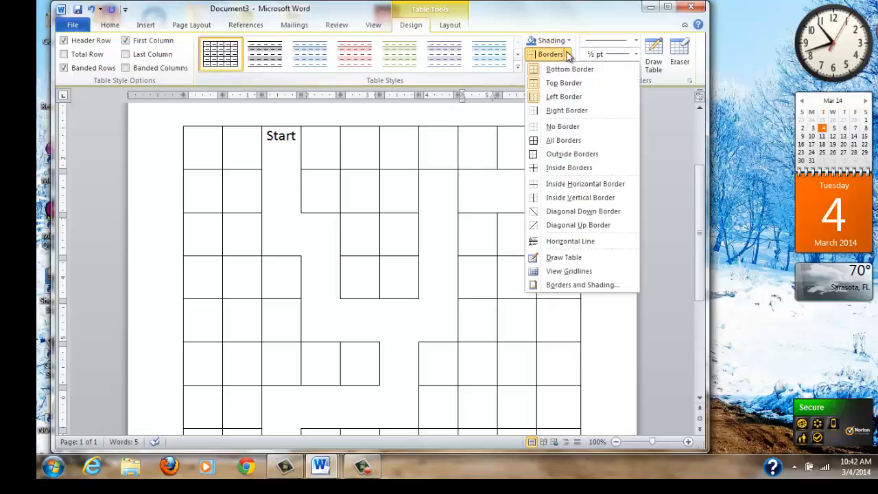
pyautogui.click(565, 98)
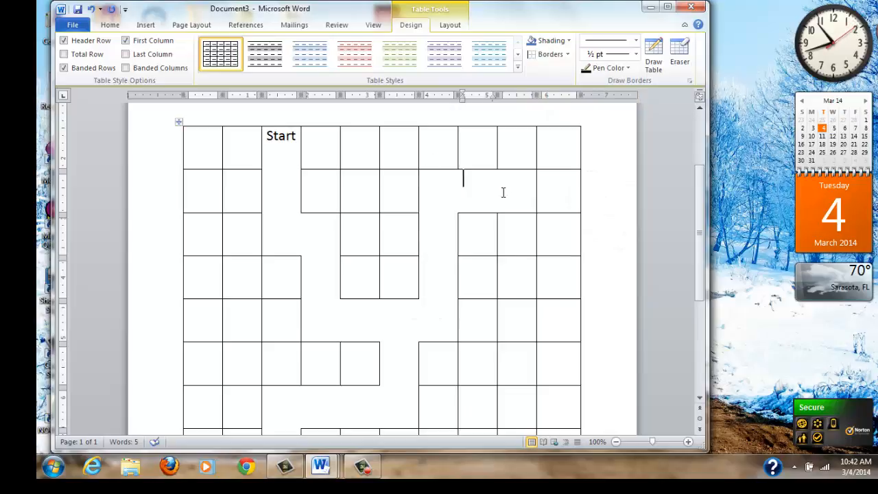
# Merge the eighth through tenth cells of the third, fourth and fifth rows into one large cell.
pyautogui.moveTo(703, 174); pyautogui.dragTo(716, 289)
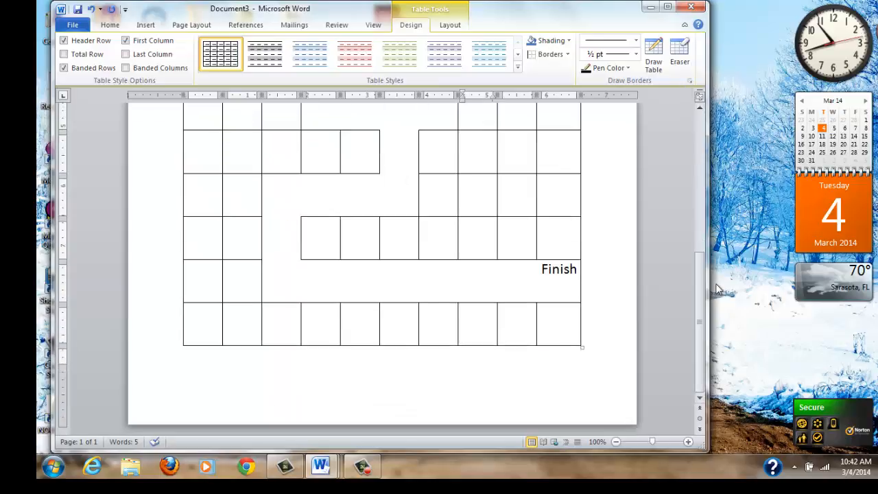
pyautogui.moveTo(711, 240); pyautogui.dragTo(704, 194)
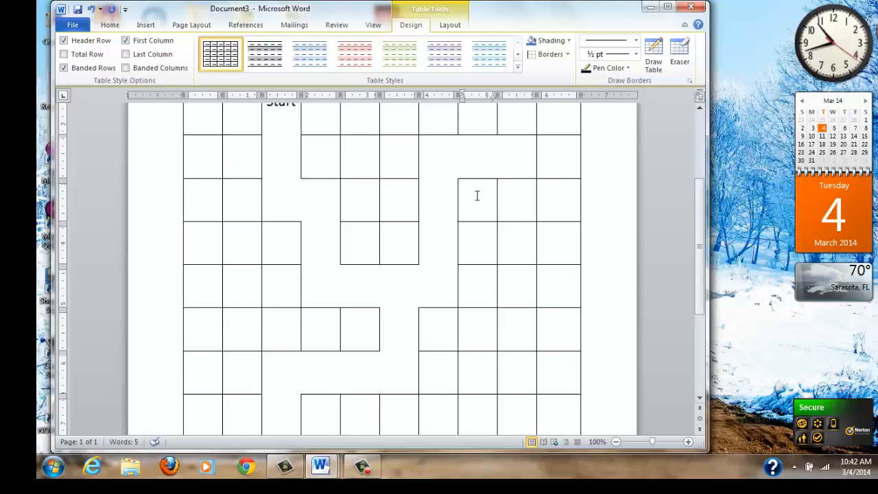
pyautogui.moveTo(476, 195); pyautogui.dragTo(559, 231)
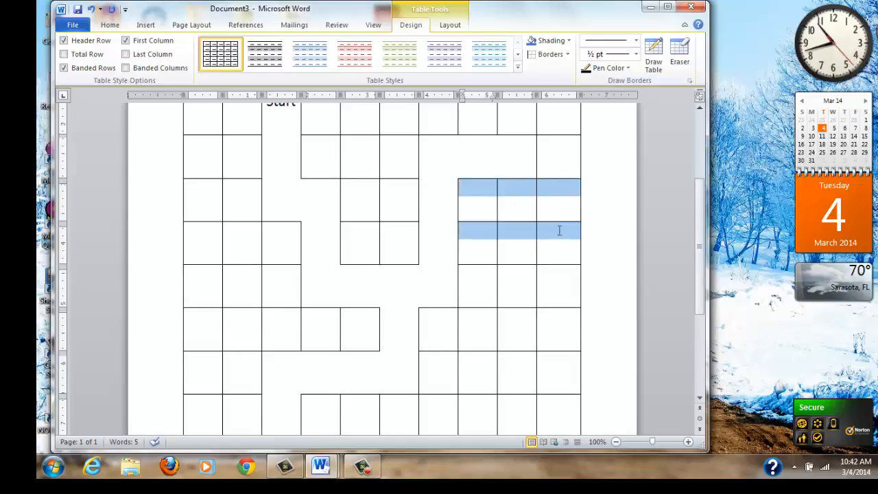
pyautogui.moveTo(559, 261); pyautogui.dragTo(558, 275)
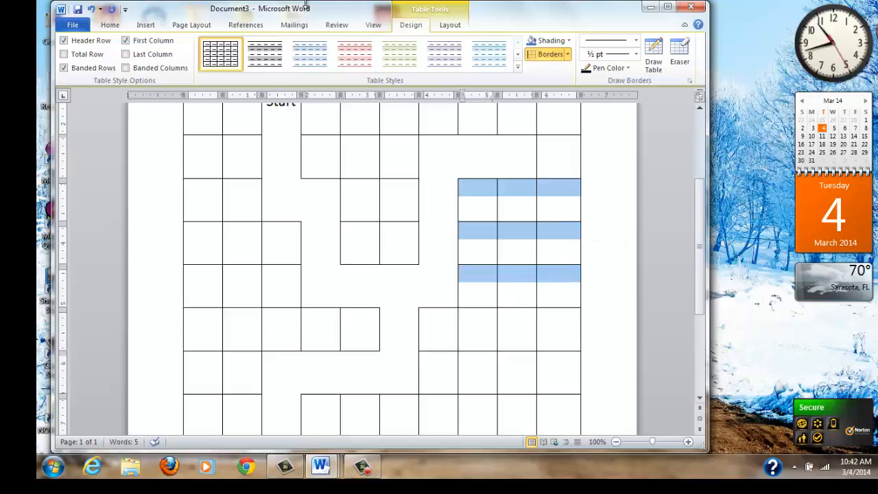
pyautogui.click(442, 25)
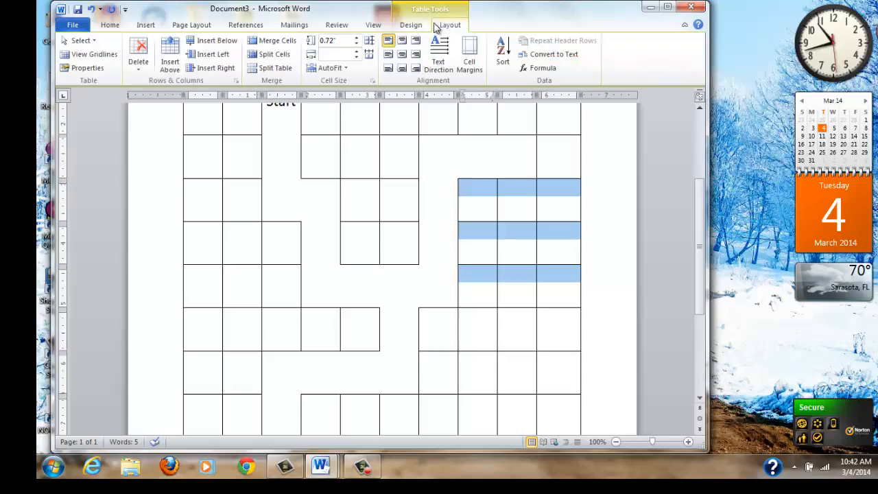
pyautogui.click(283, 41)
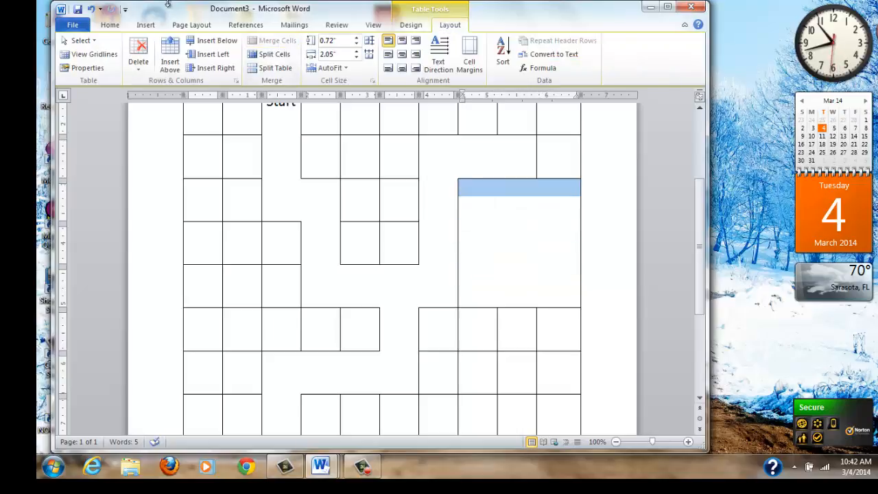
# Insert the picture judge-judy-400ds0620 from the Pictures library into the document.
pyautogui.click(146, 25)
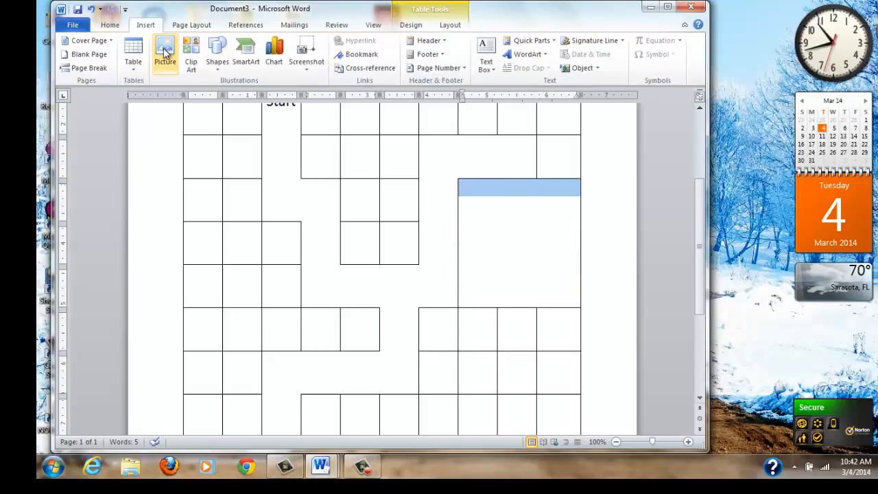
pyautogui.click(165, 53)
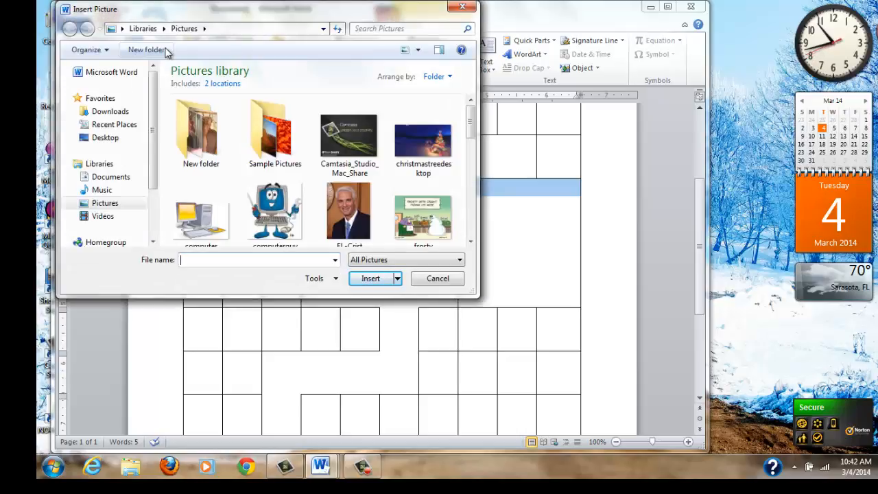
pyautogui.click(471, 242)
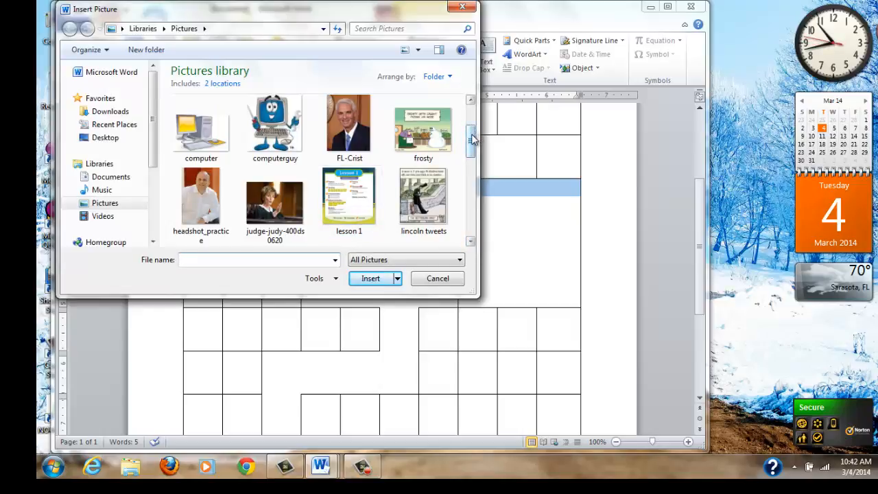
pyautogui.click(263, 199)
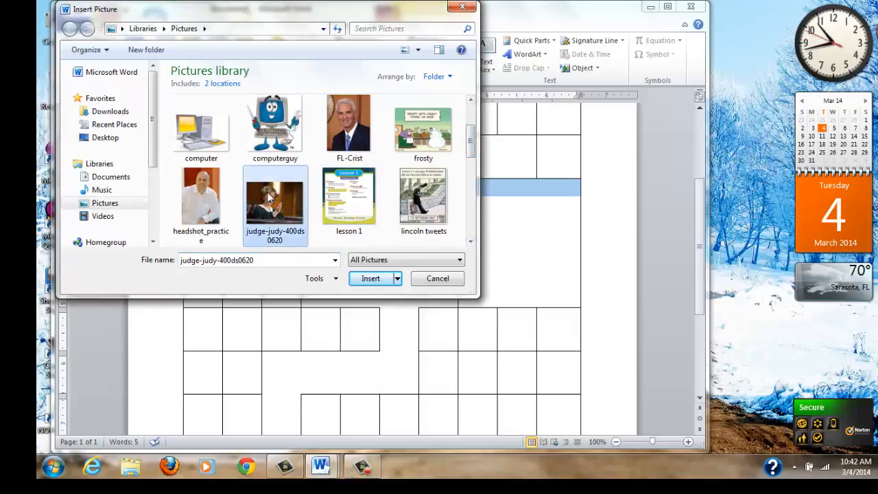
pyautogui.click(388, 281)
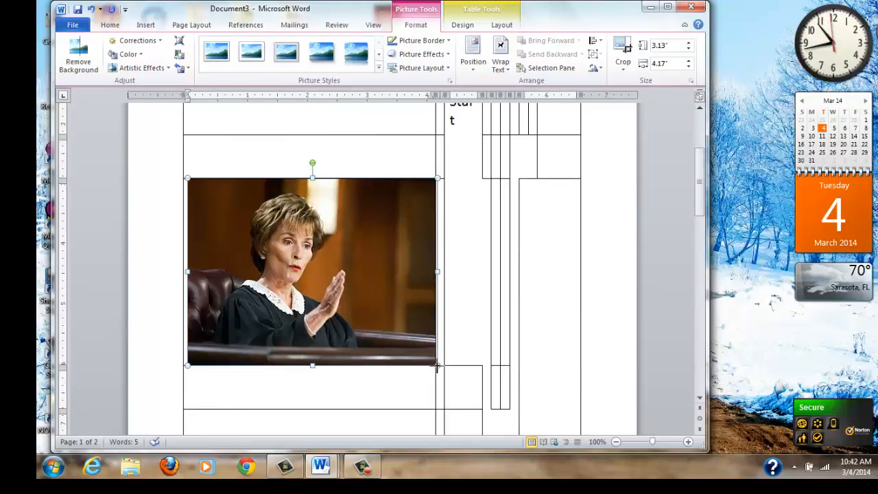
# Shrink the picture to about 0.76" high by 1.01" wide and move it into the large merged cell.
pyautogui.moveTo(436, 366); pyautogui.dragTo(255, 194)
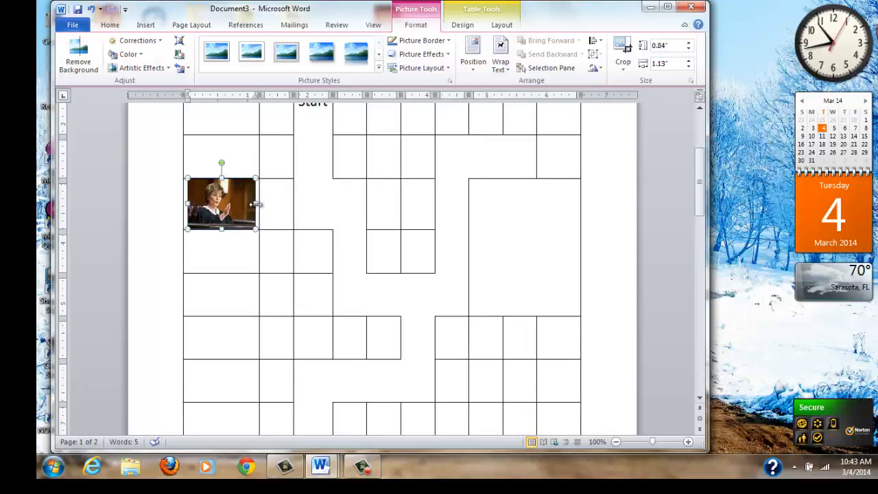
pyautogui.moveTo(254, 230)
pyautogui.mouseDown()
pyautogui.moveTo(242, 218)
pyautogui.moveTo(249, 223)
pyautogui.mouseUp()
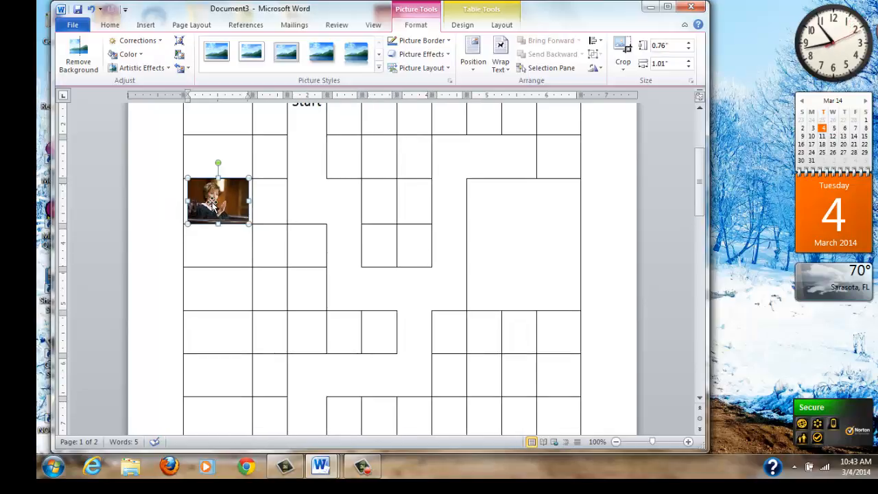
pyautogui.moveTo(210, 199); pyautogui.dragTo(538, 248)
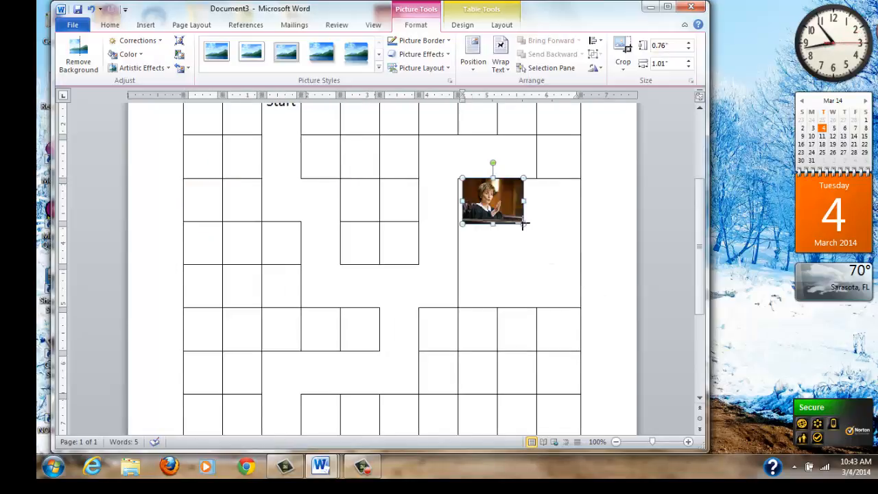
# Enlarge the picture in the large merged cell to about 1.44" high by 1.92" wide.
pyautogui.moveTo(523, 224); pyautogui.dragTo(530, 268)
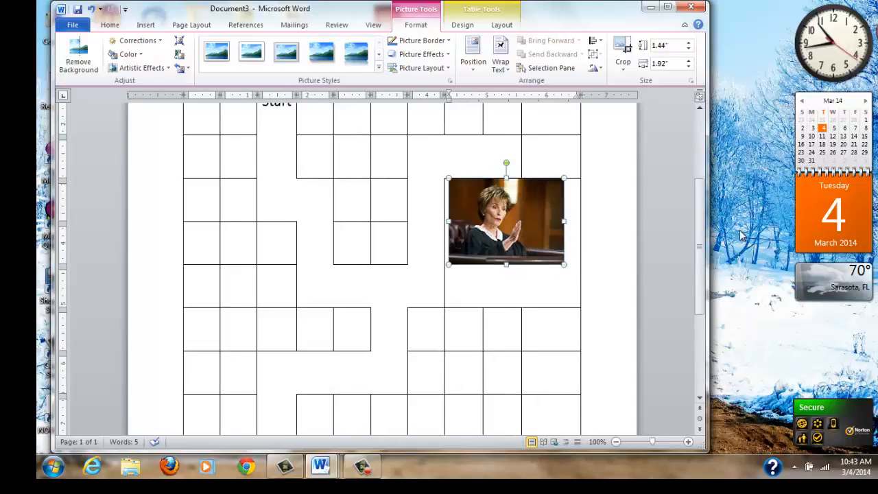
pyautogui.moveTo(699, 225); pyautogui.dragTo(658, 96)
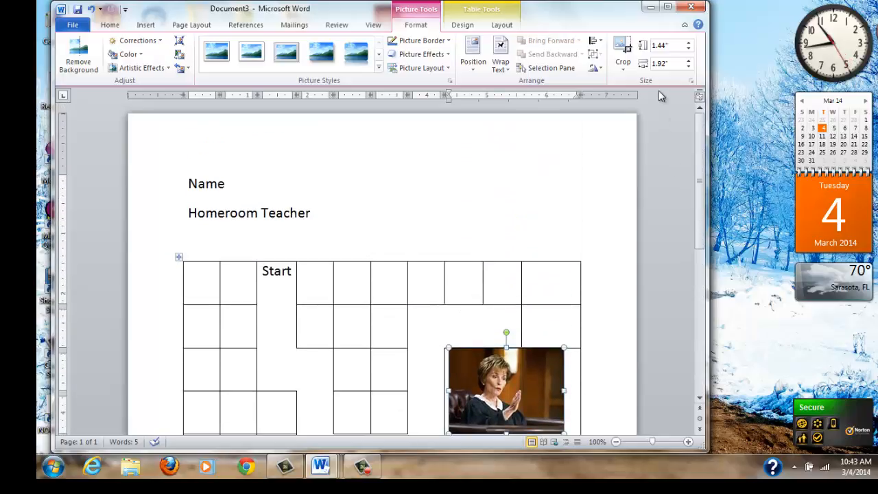
pyautogui.scroll(-3, 677, 167)
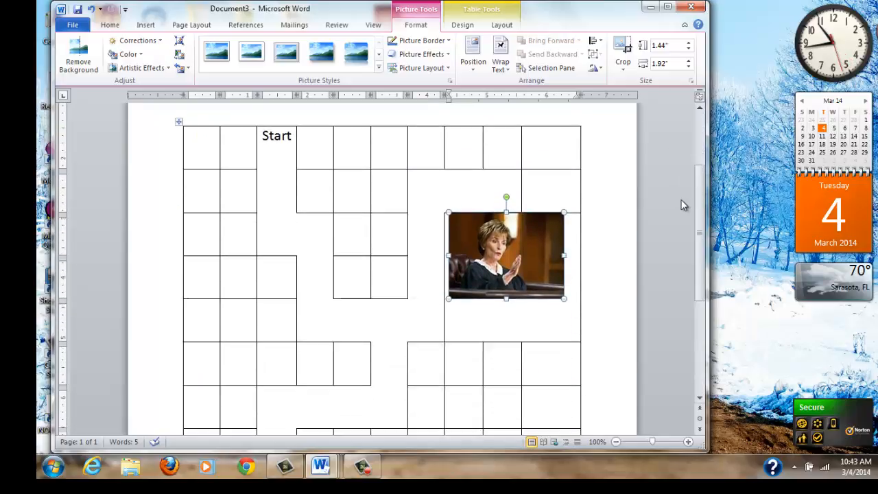
pyautogui.scroll(3, 684, 202)
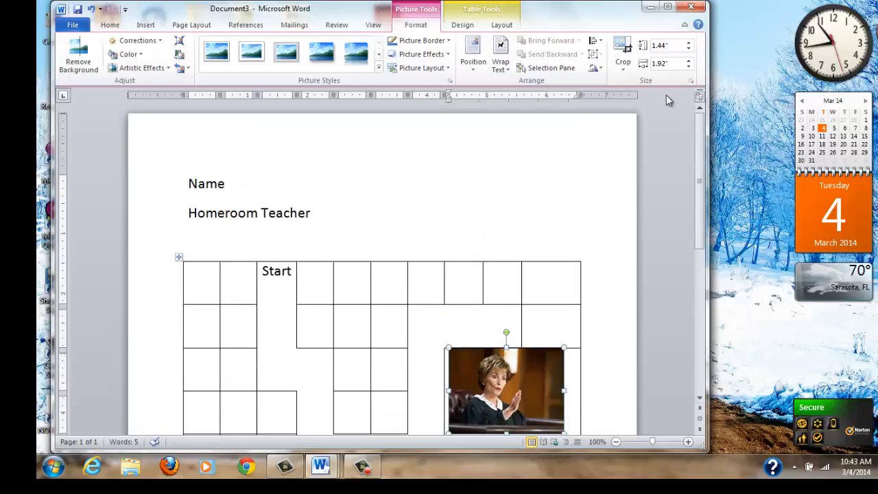
# Save the document as a Word Document in the Documents library, named "Maze - " followed by the person's last name.
pyautogui.click(74, 26)
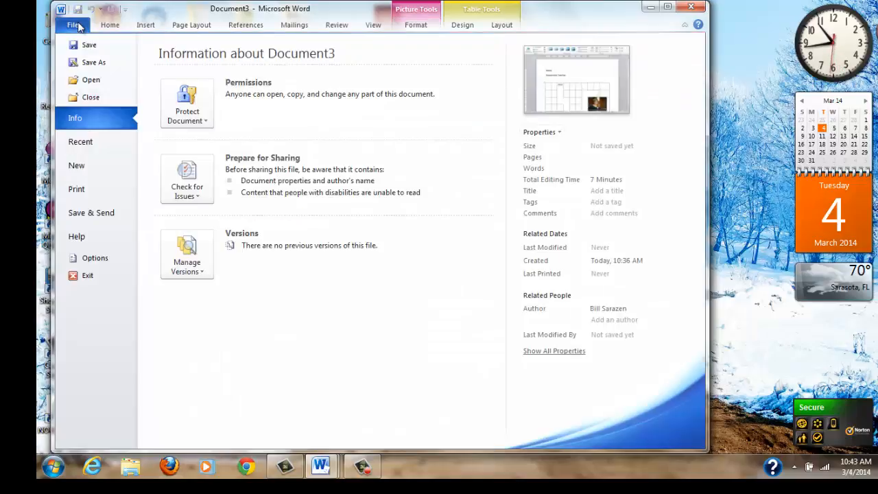
pyautogui.click(89, 63)
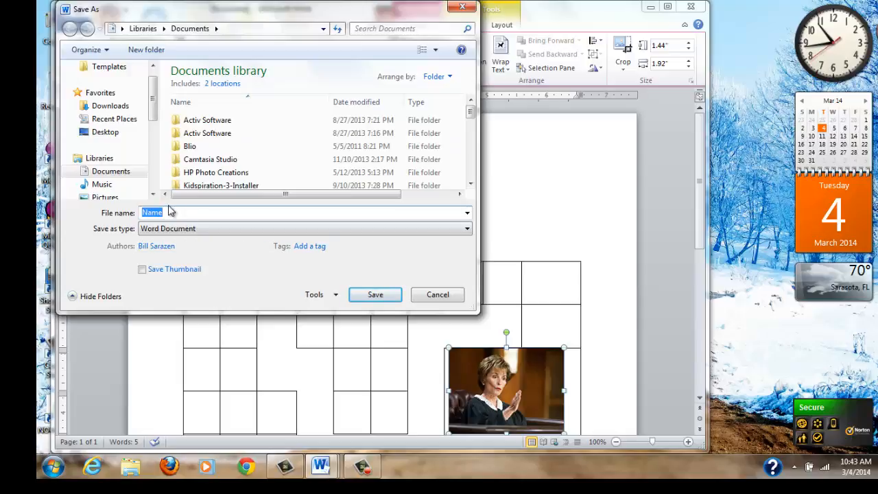
pyautogui.write('Maze - Johnson')
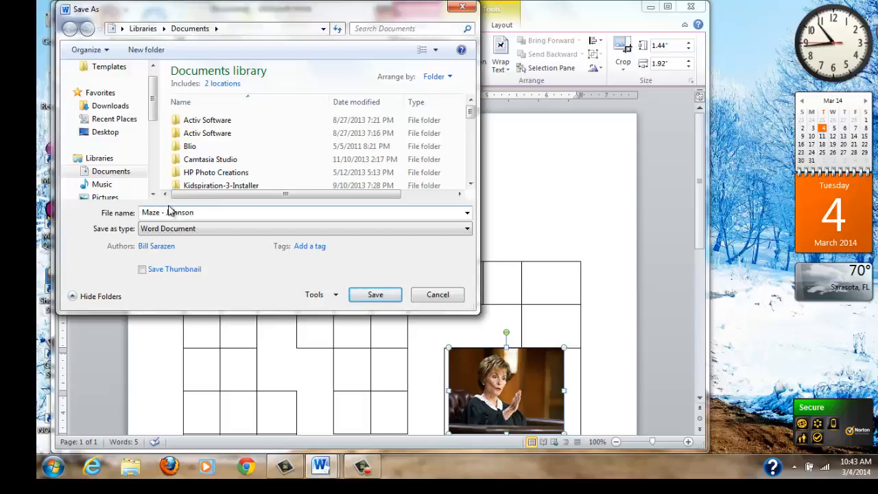
pyautogui.click(373, 295)
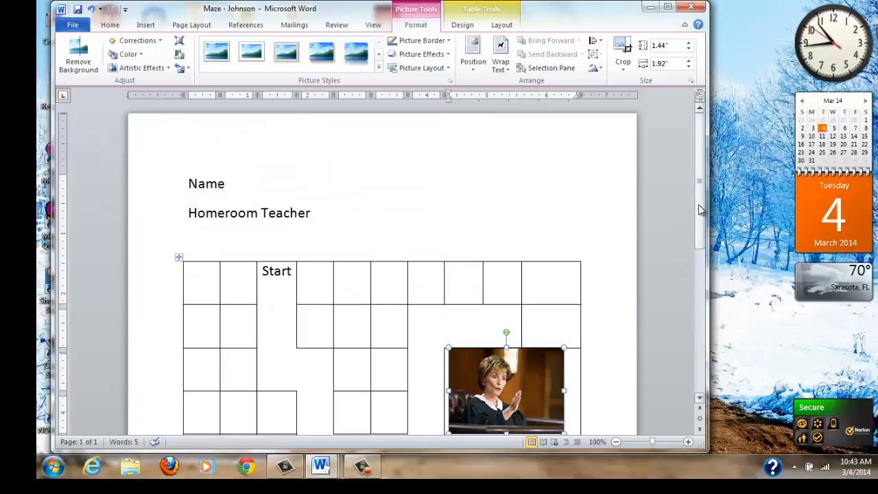
pyautogui.moveTo(698, 211); pyautogui.dragTo(697, 184)
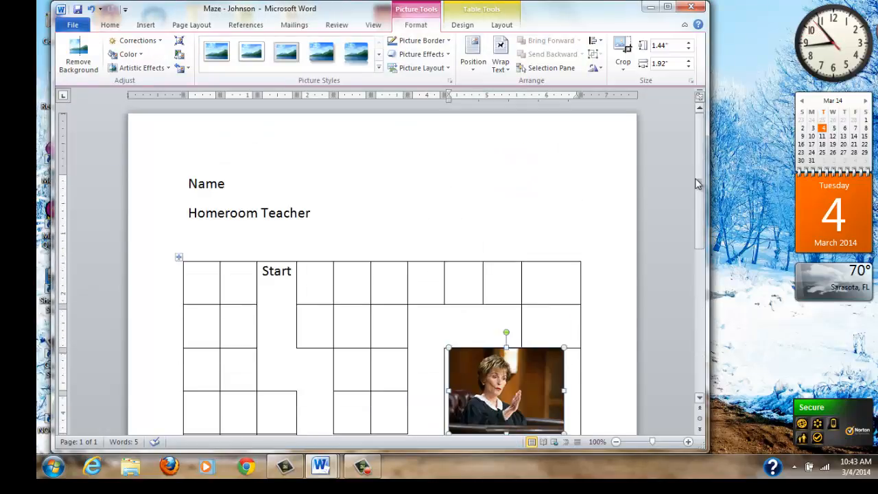